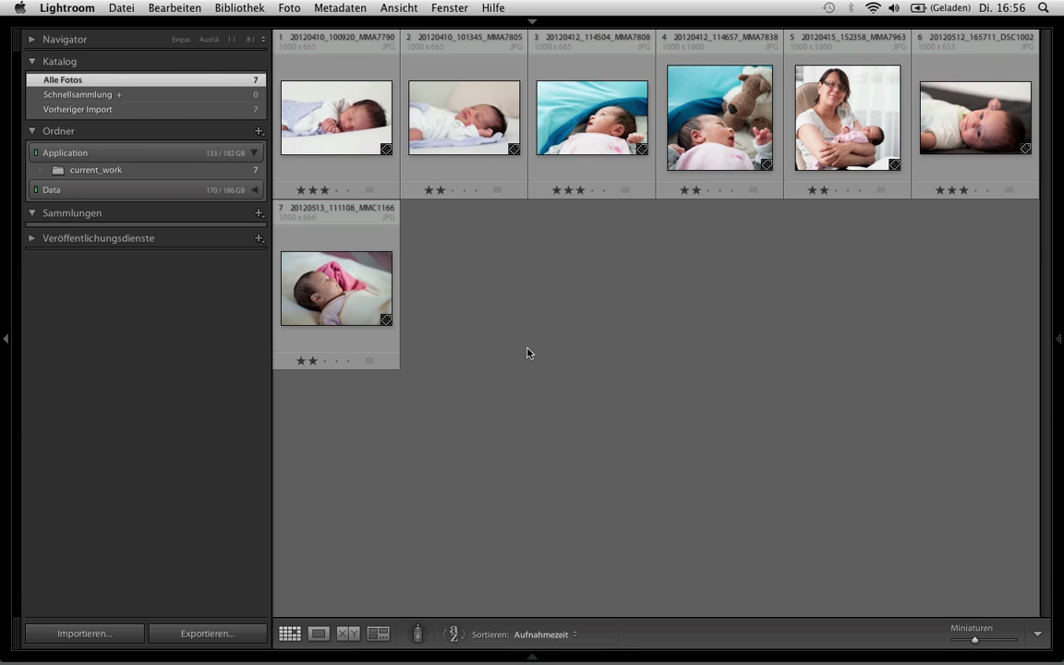
# Make black-and-white virtual copies of all seven photos, then clear the selection.
pyautogui.press('super+a')
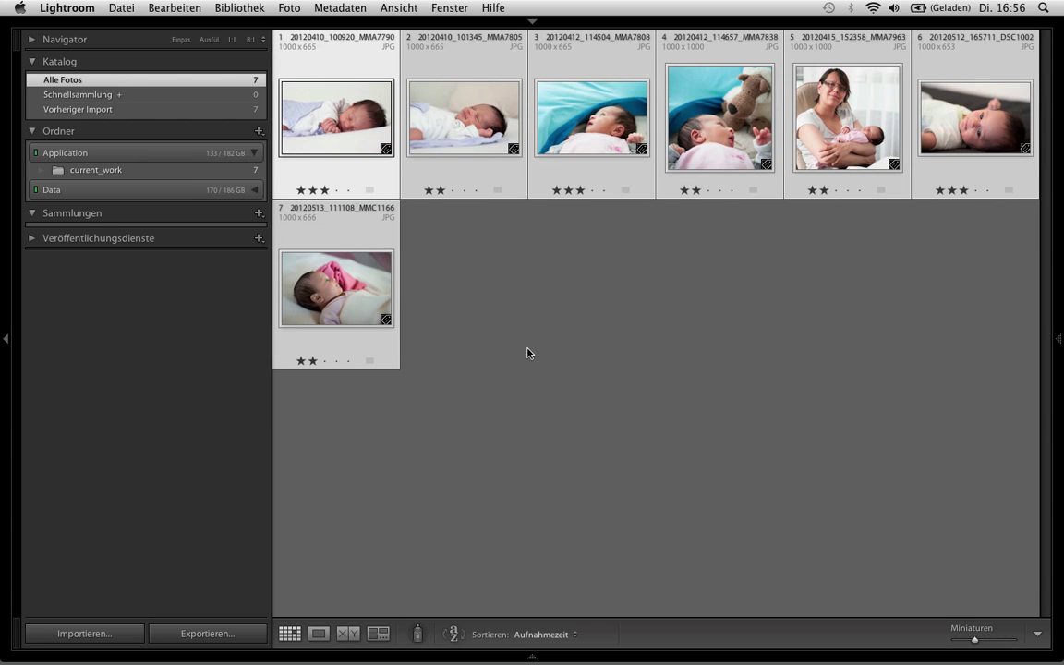
pyautogui.press('super+apostrophe')
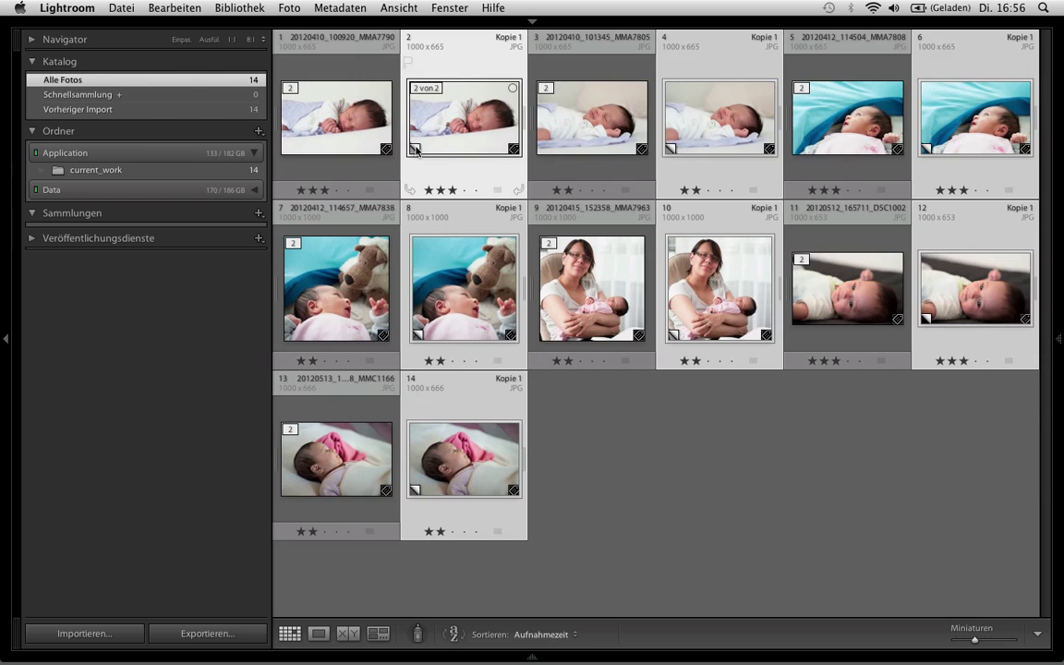
pyautogui.moveTo(336, 119)
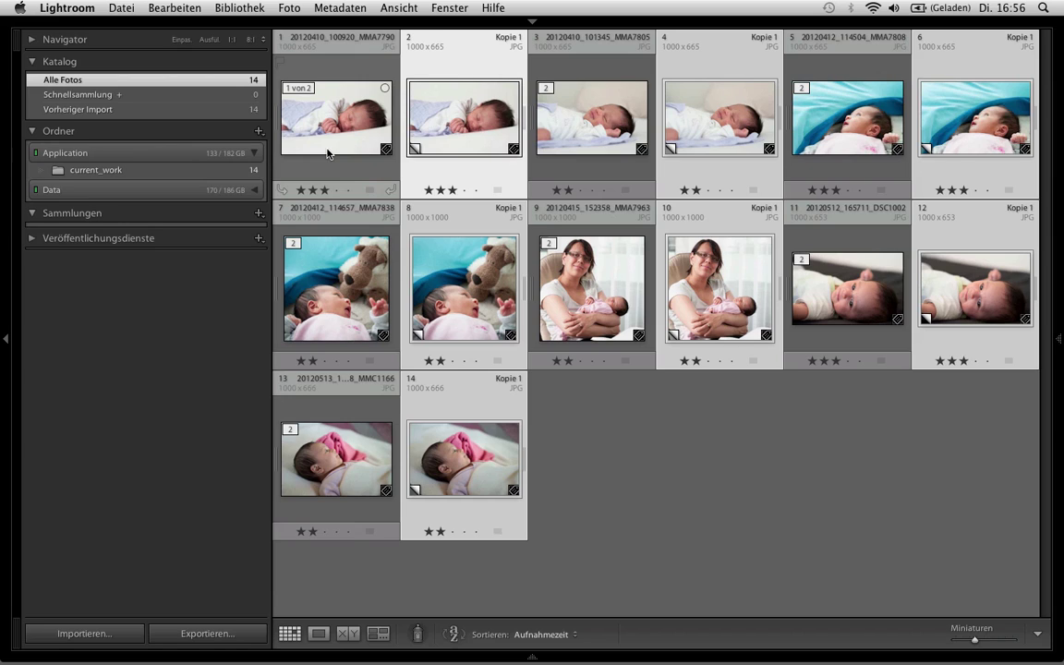
pyautogui.press('v')
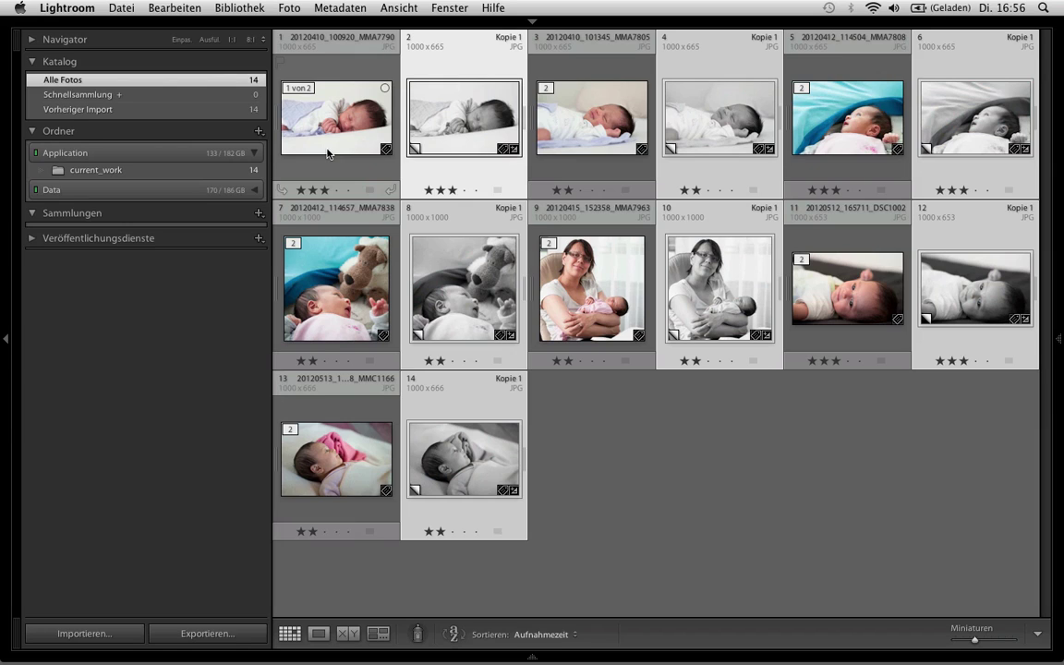
pyautogui.click(640, 462)
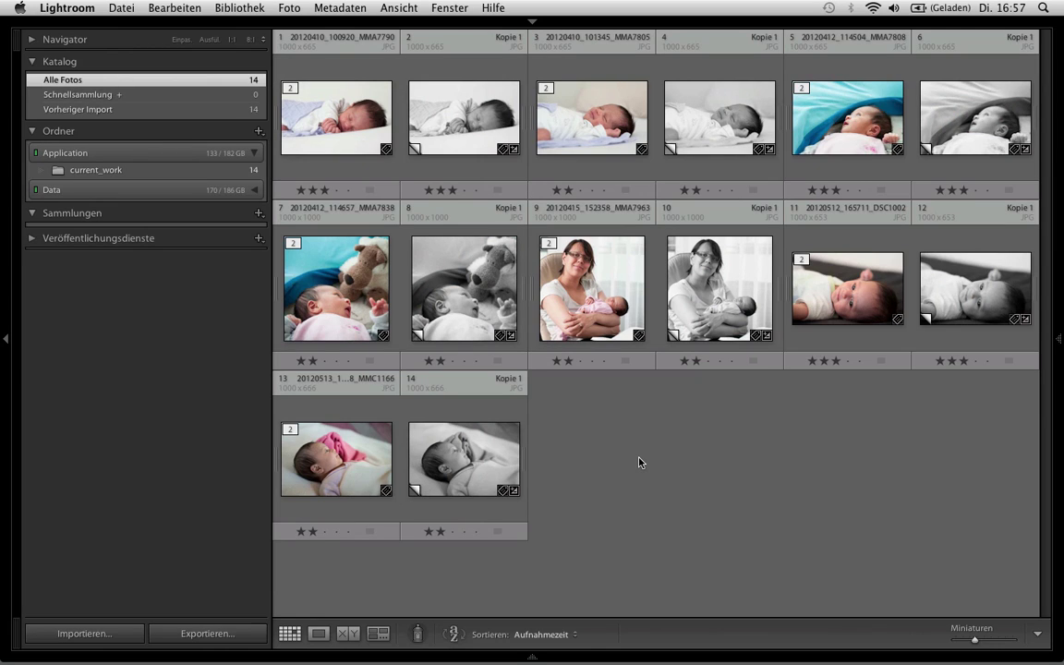
pyautogui.press('\\')
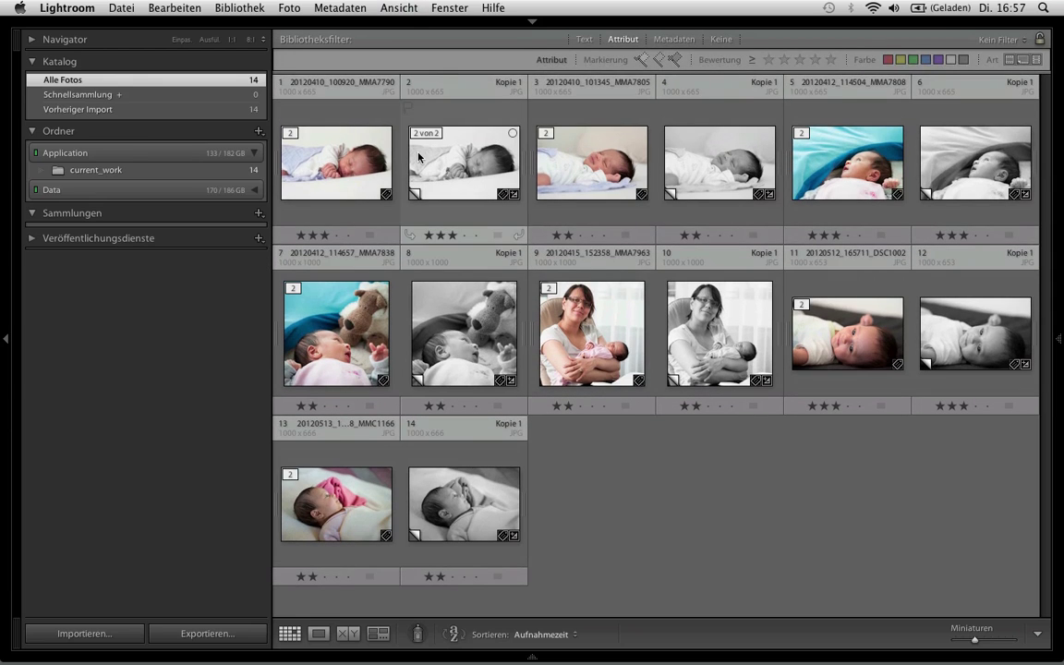
pyautogui.press('\\')
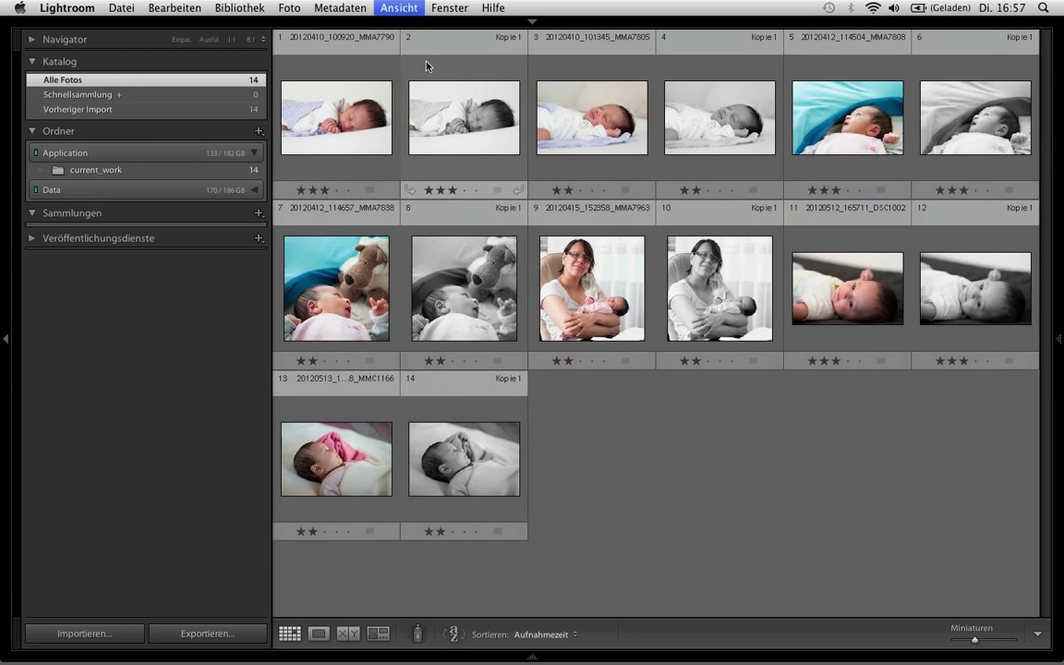
pyautogui.press('\\')
pyautogui.click(396, 7)
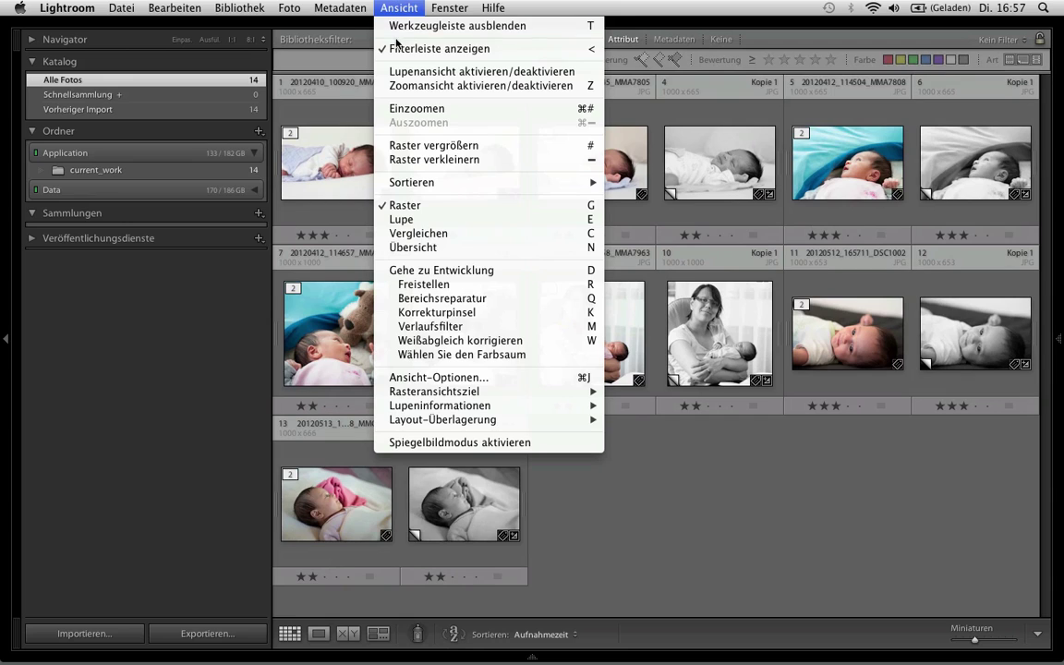
pyautogui.click(420, 57)
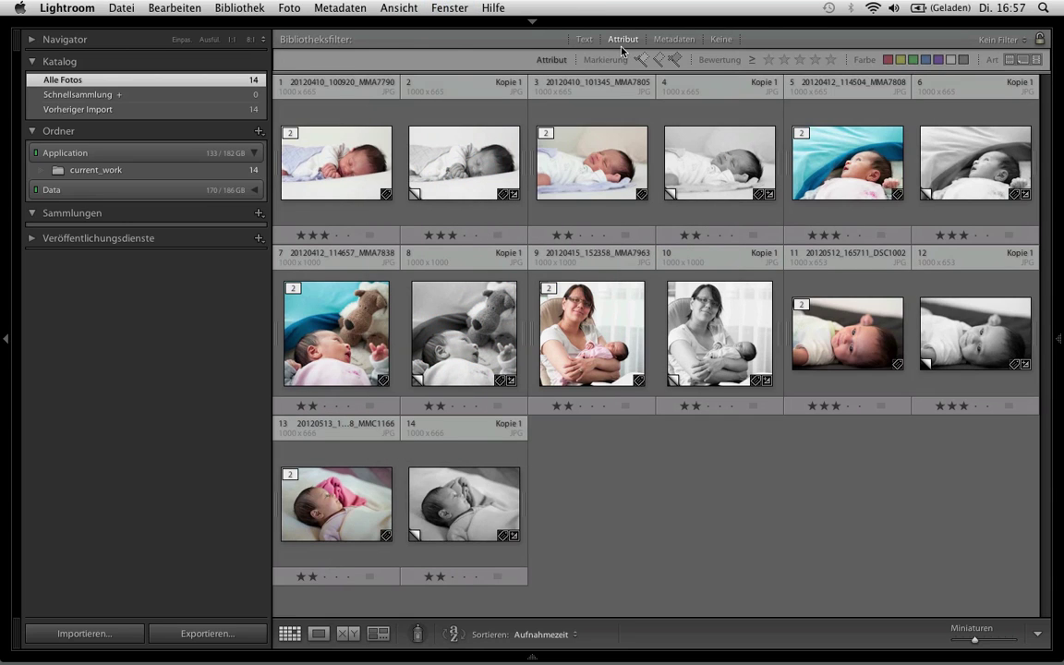
pyautogui.click(1023, 60)
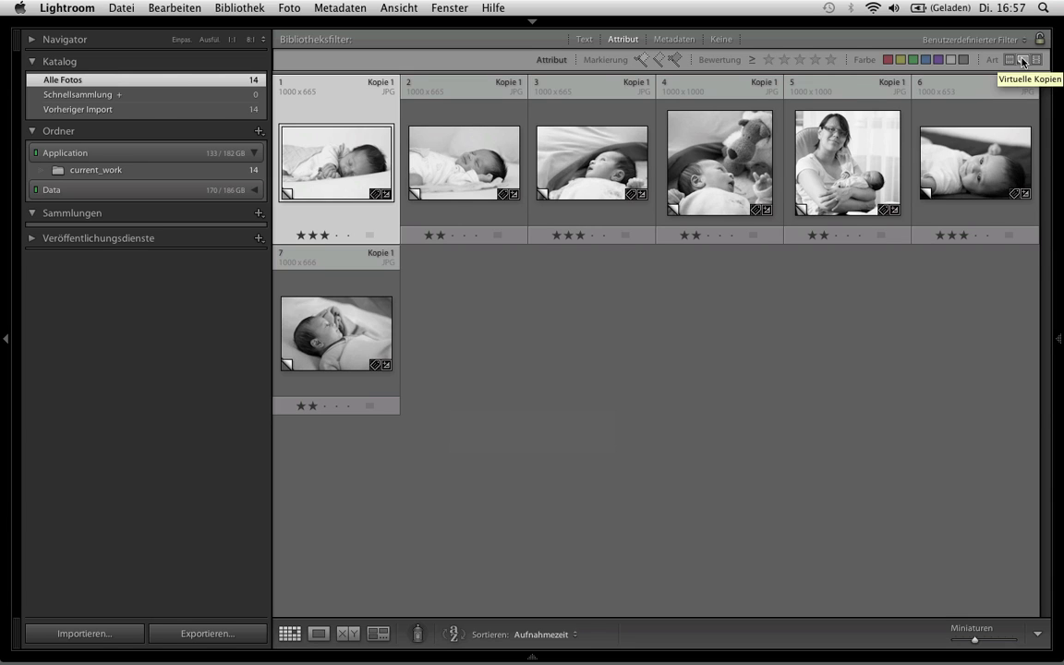
pyautogui.click(1023, 60)
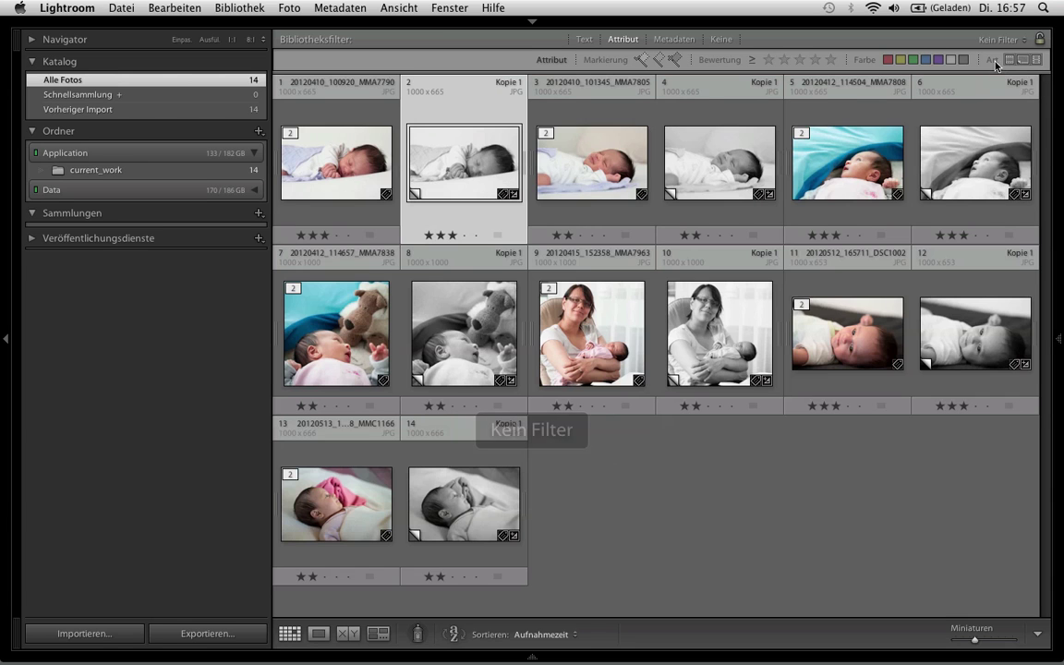
pyautogui.click(1010, 61)
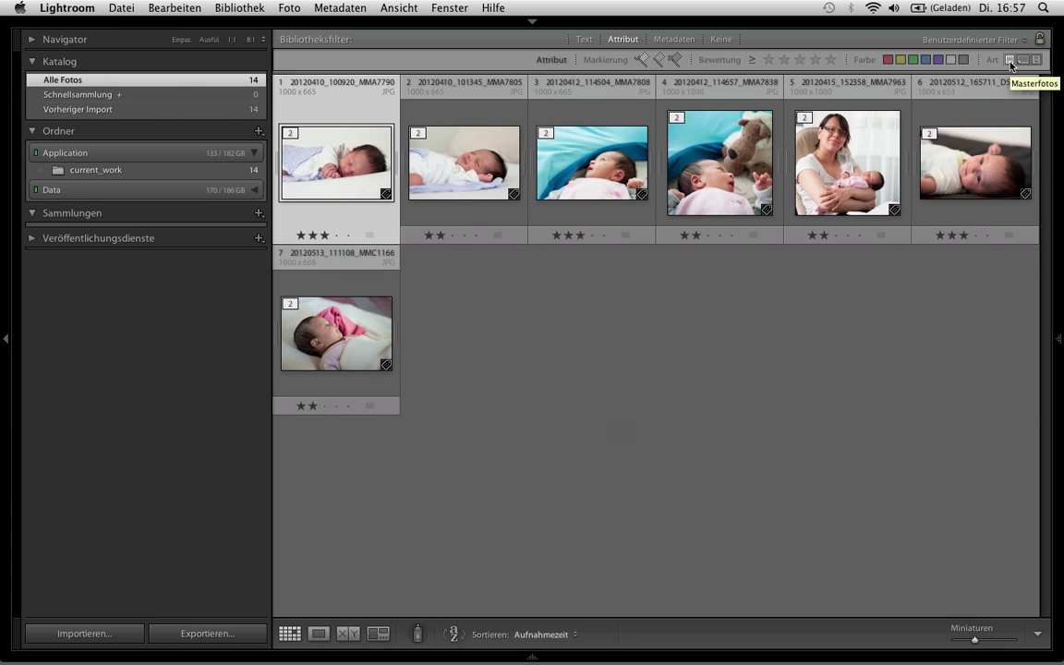
pyautogui.click(1011, 61)
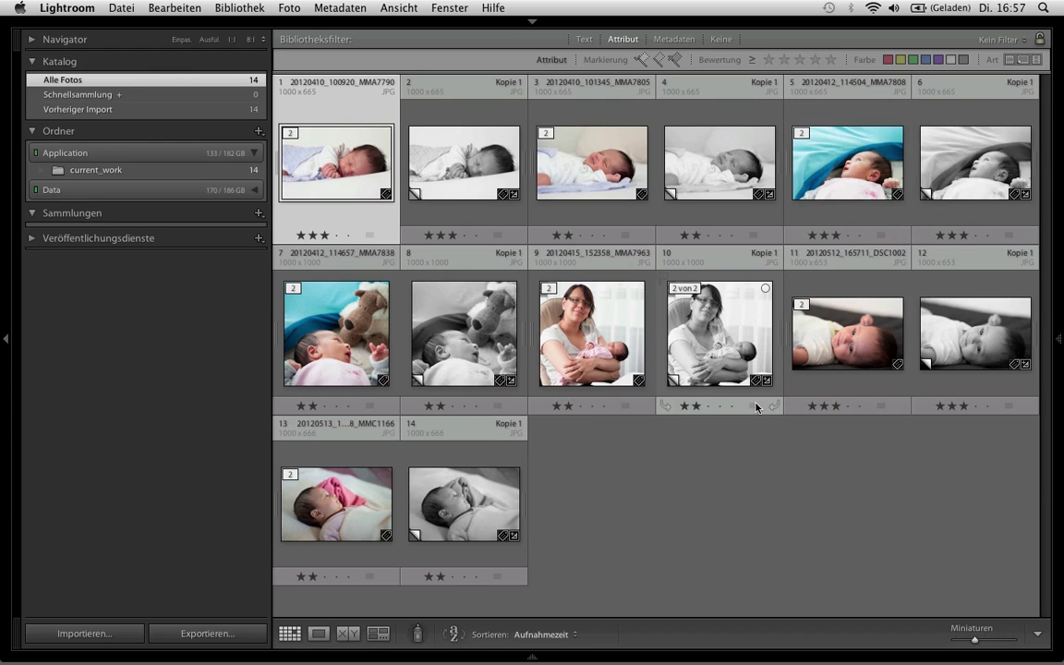
pyautogui.click(728, 488)
pyautogui.press('\\')
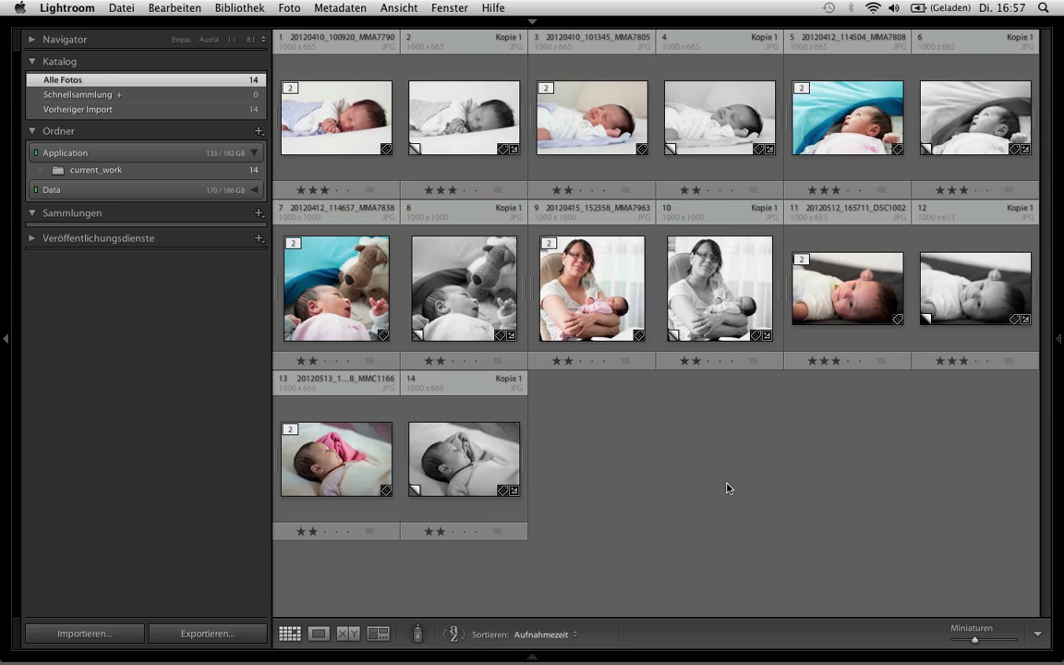
pyautogui.press('super+a')
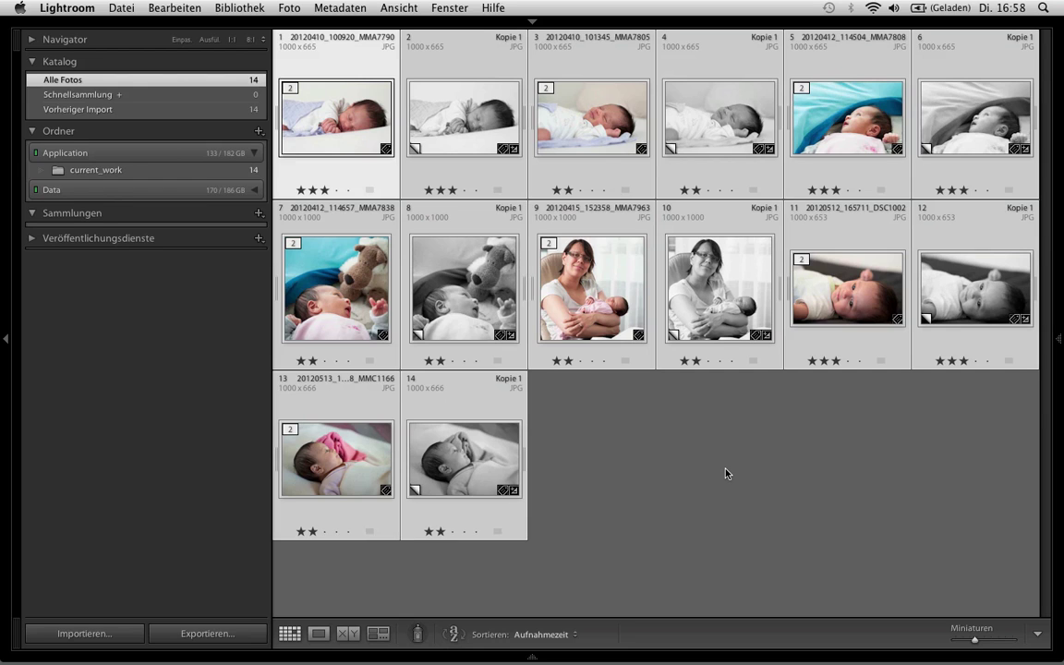
# Rename the red colour label (Rot) to 'Virtuelle Kopie'.
pyautogui.press('super+d')
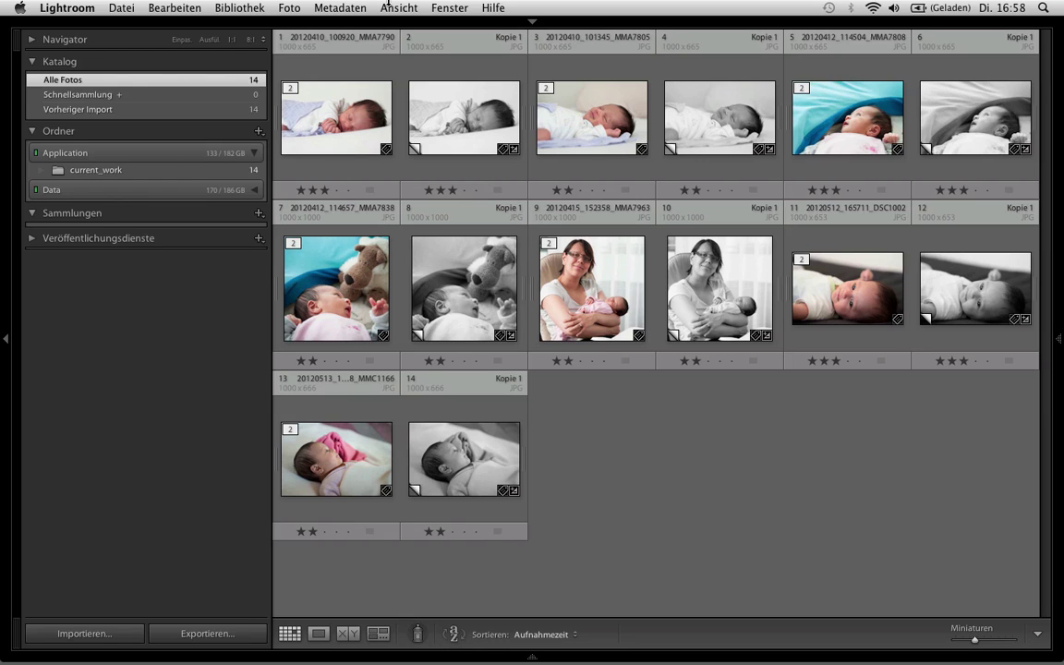
pyautogui.click(342, 5)
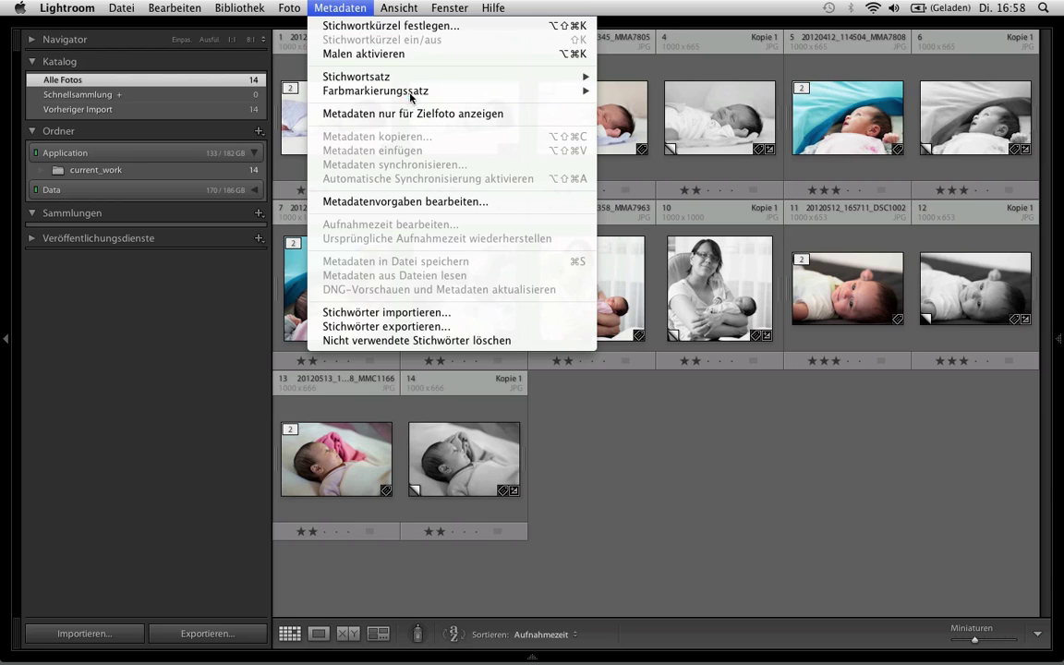
pyautogui.moveTo(374, 90)
pyautogui.click(693, 141)
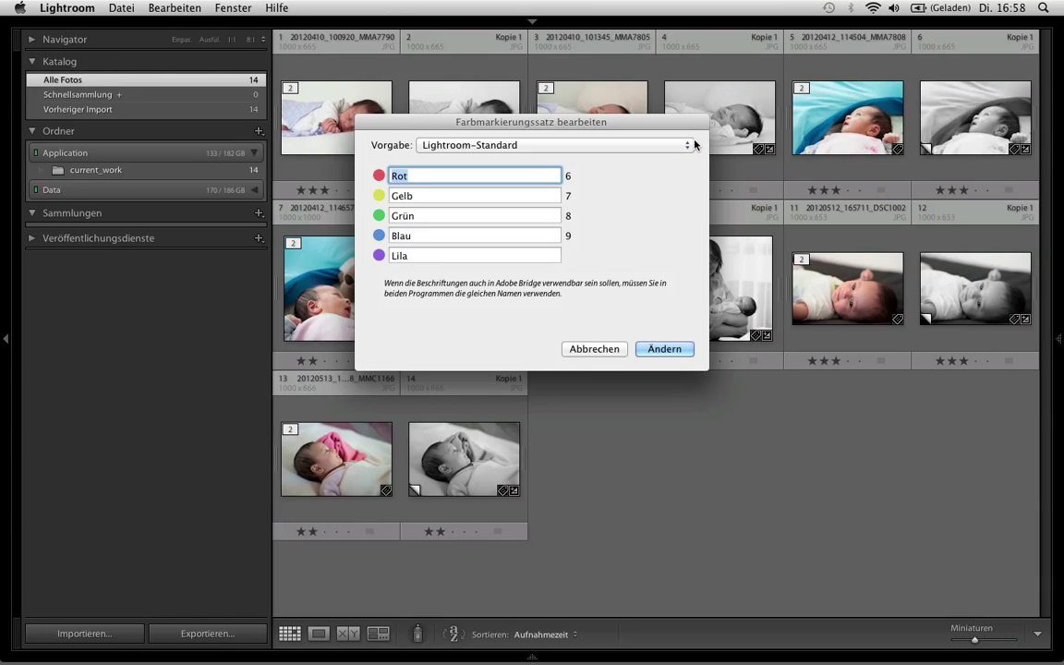
pyautogui.write('Virtuelle ')
pyautogui.write('Kopien')
pyautogui.press('BackSpace')
pyautogui.click(663, 349)
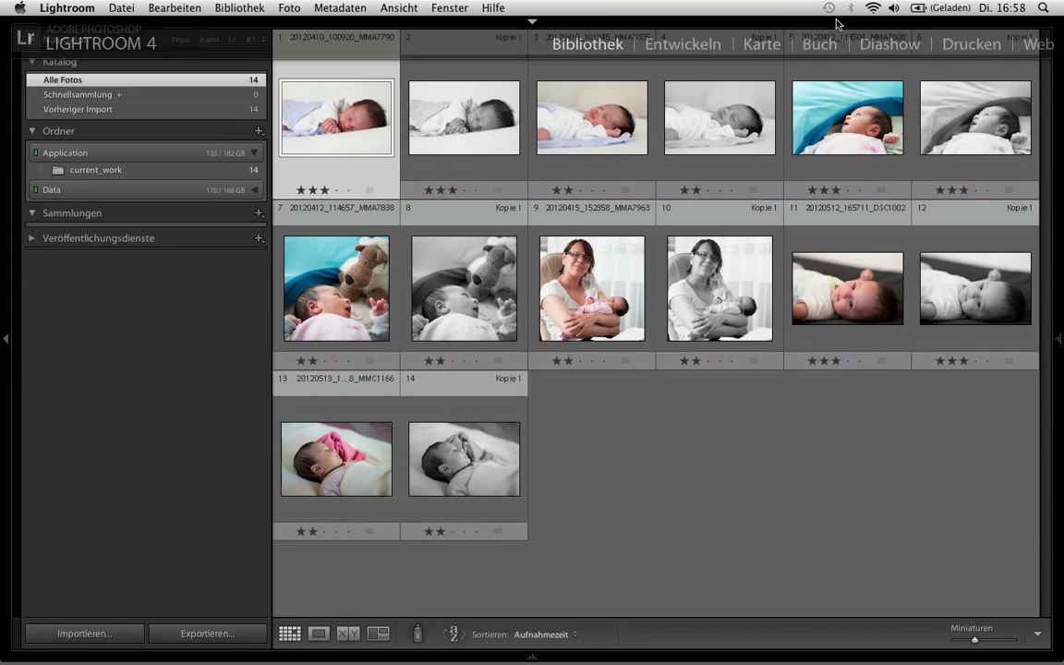
# Filter to the virtual copies, give them the red label, then clear the filter.
pyautogui.press('\\')
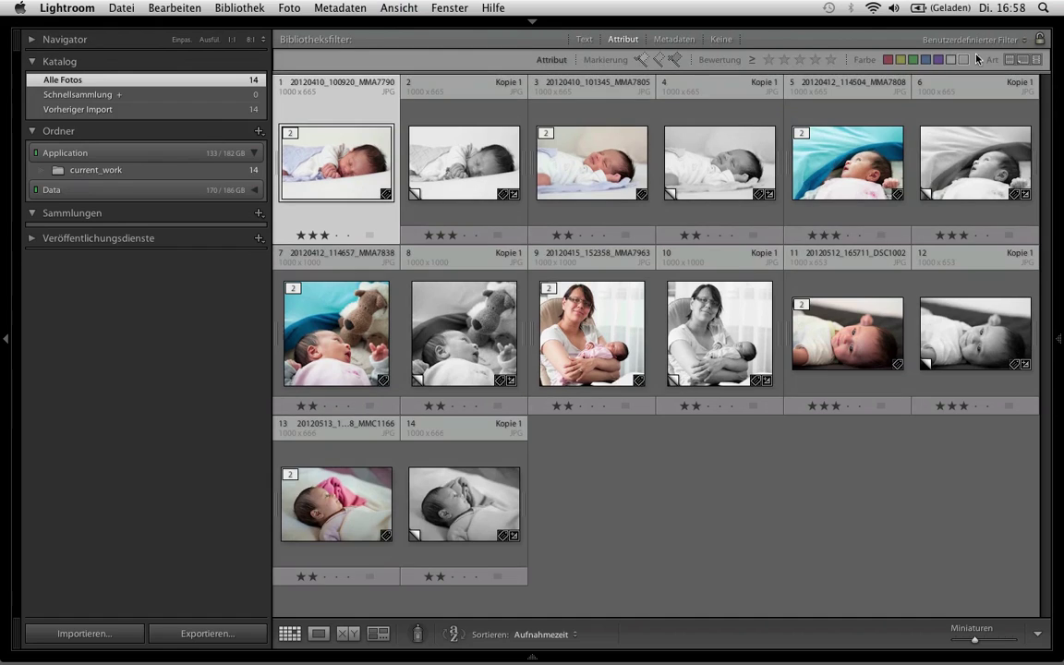
pyautogui.click(1022, 59)
pyautogui.press('super+a')
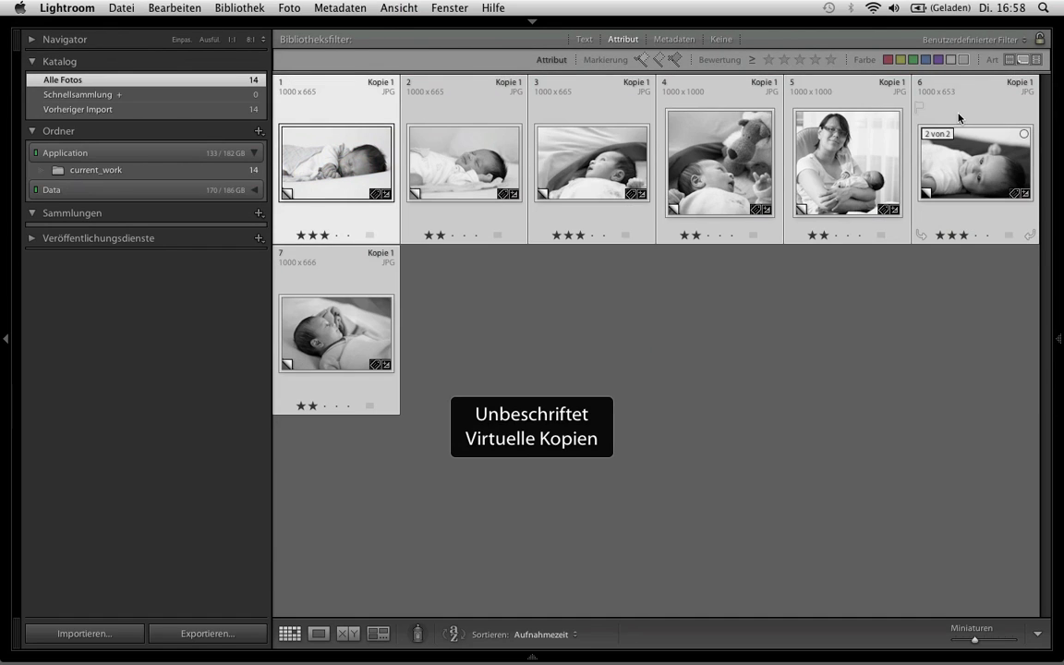
pyautogui.press('6')
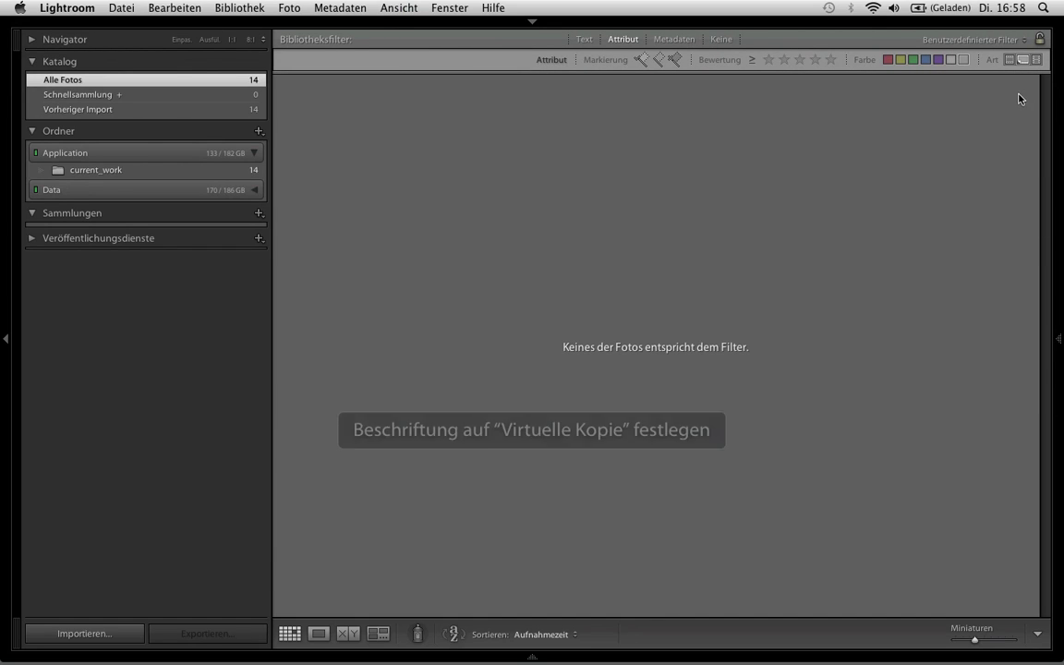
pyautogui.click(963, 60)
pyautogui.click(964, 61)
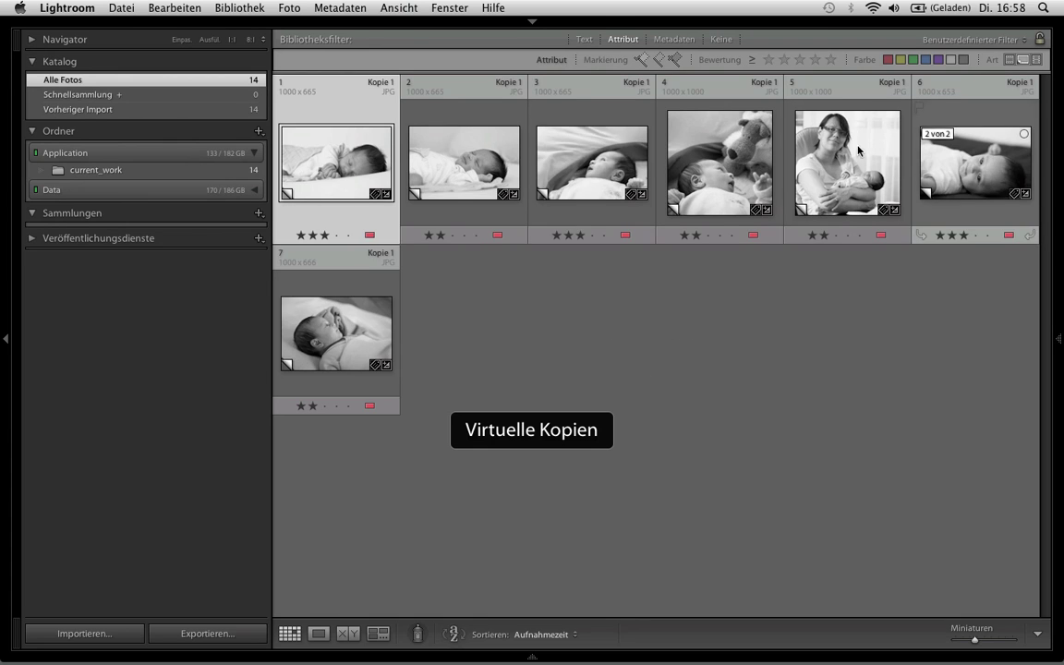
pyautogui.click(1024, 60)
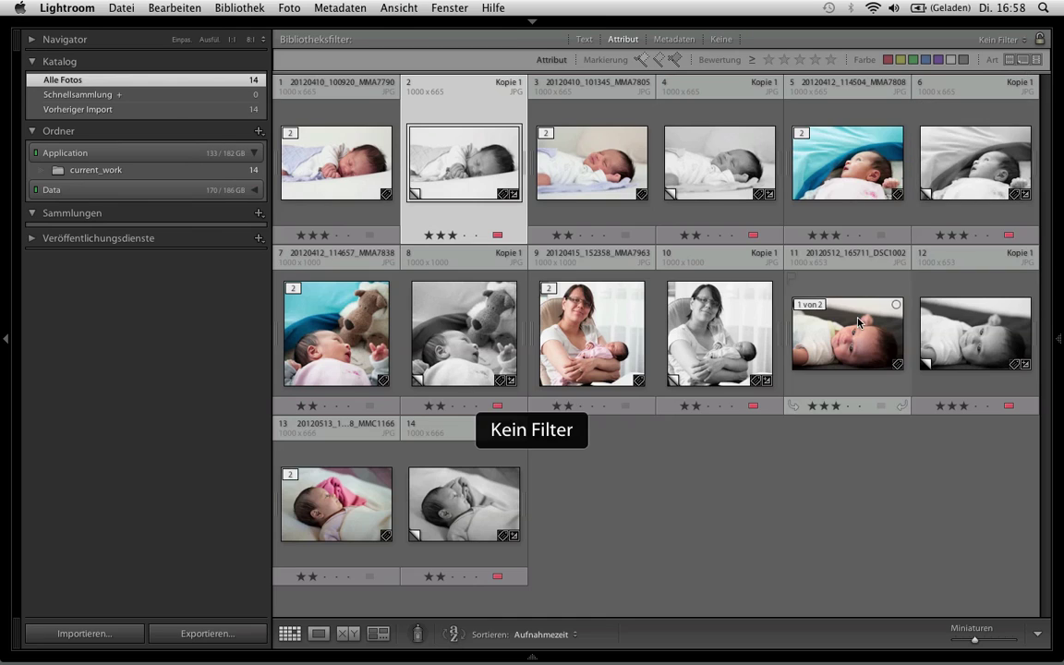
pyautogui.click(259, 213)
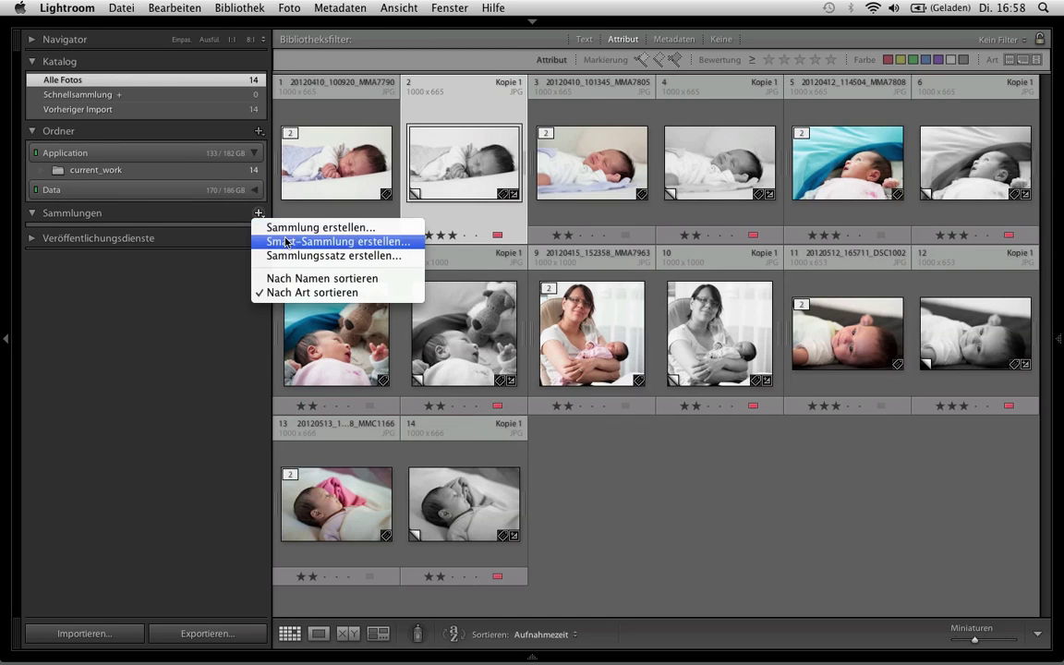
# Create smart collection 'Virtuelle Kopie' with rules Label Color Red and Label Text 'Virtuelle Kopie'.
pyautogui.click(286, 240)
pyautogui.write('Virt')
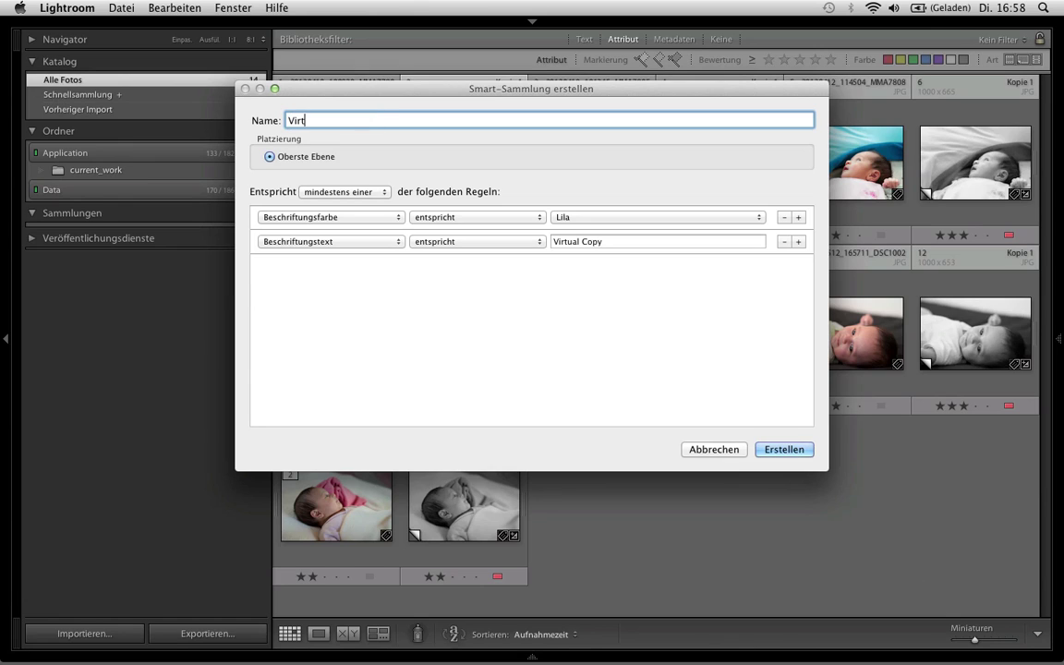
pyautogui.write('uelle Kopi')
pyautogui.write('e')
pyautogui.click(568, 219)
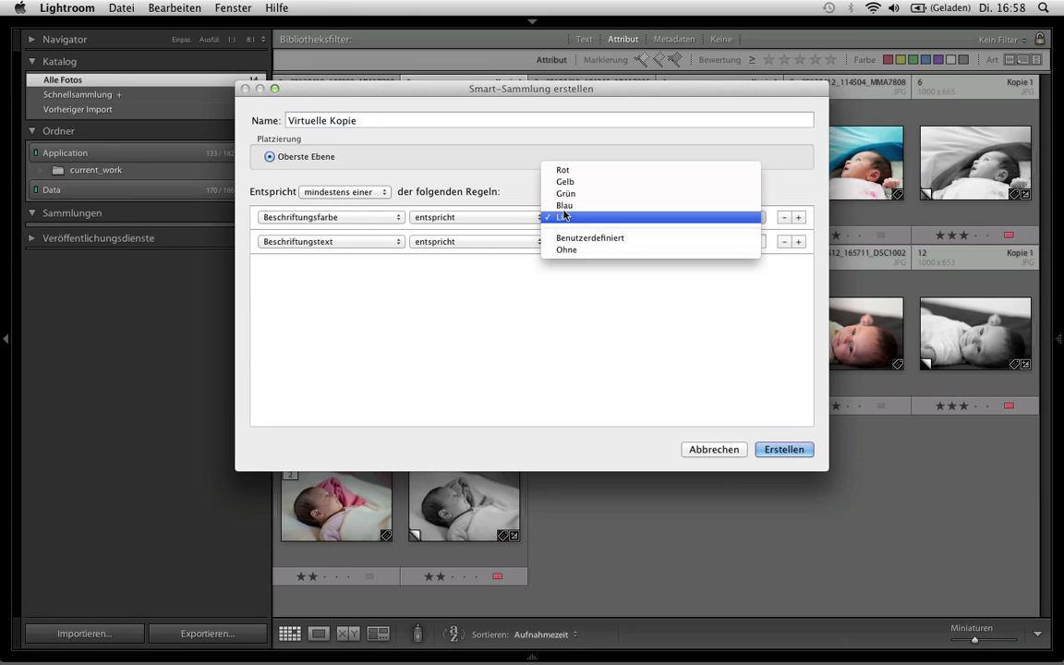
pyautogui.click(568, 162)
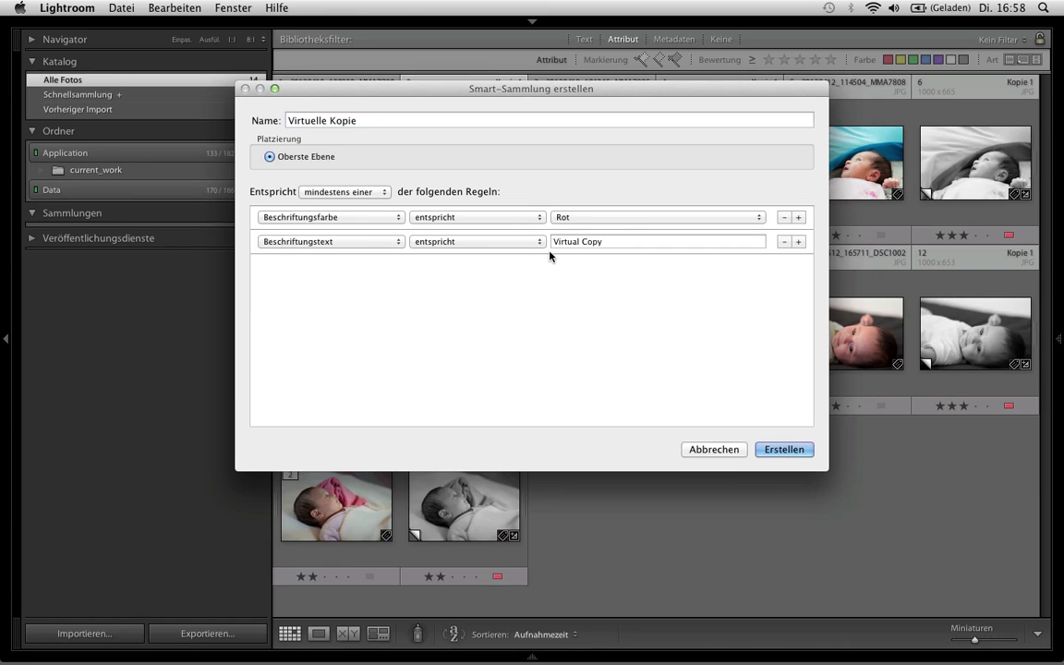
pyautogui.click(624, 241)
pyautogui.write('Vir')
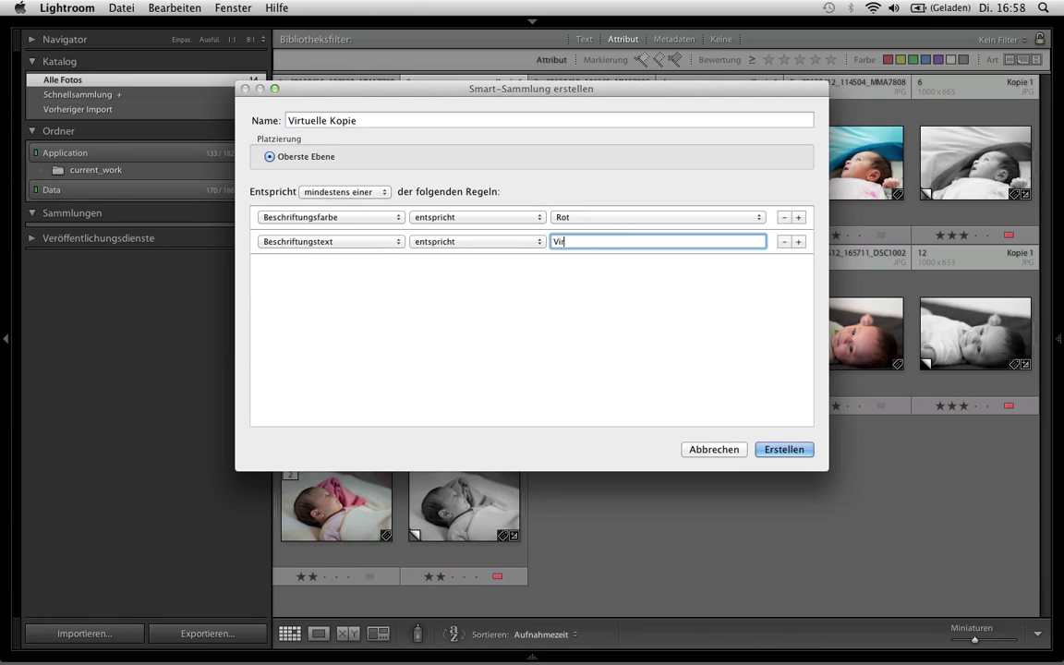
pyautogui.write('tuelle Kopie')
pyautogui.press('Tab')
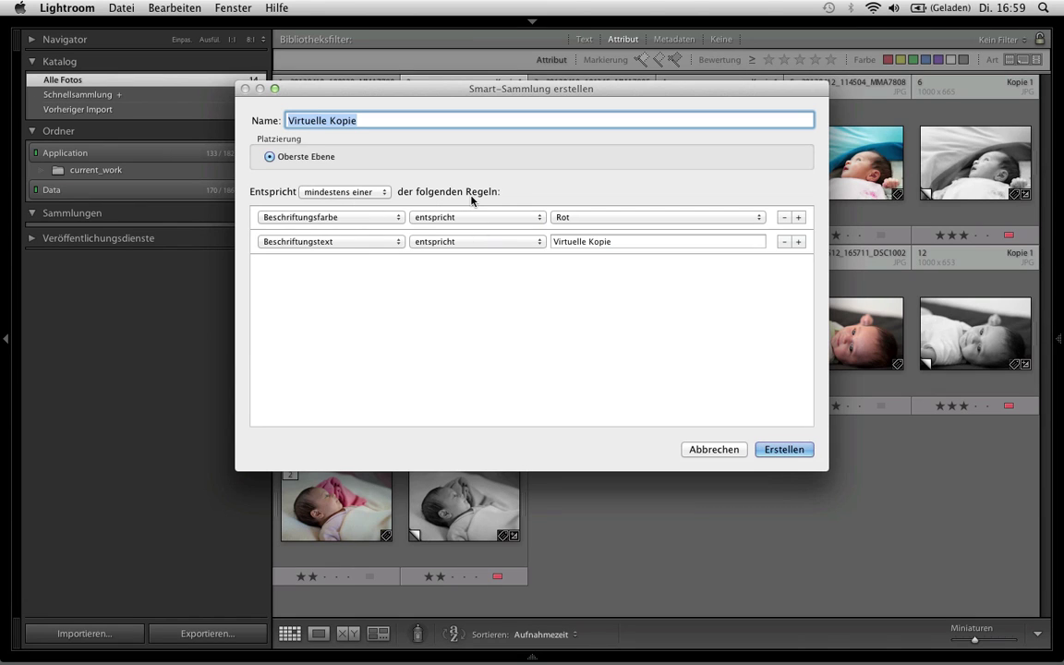
pyautogui.click(765, 450)
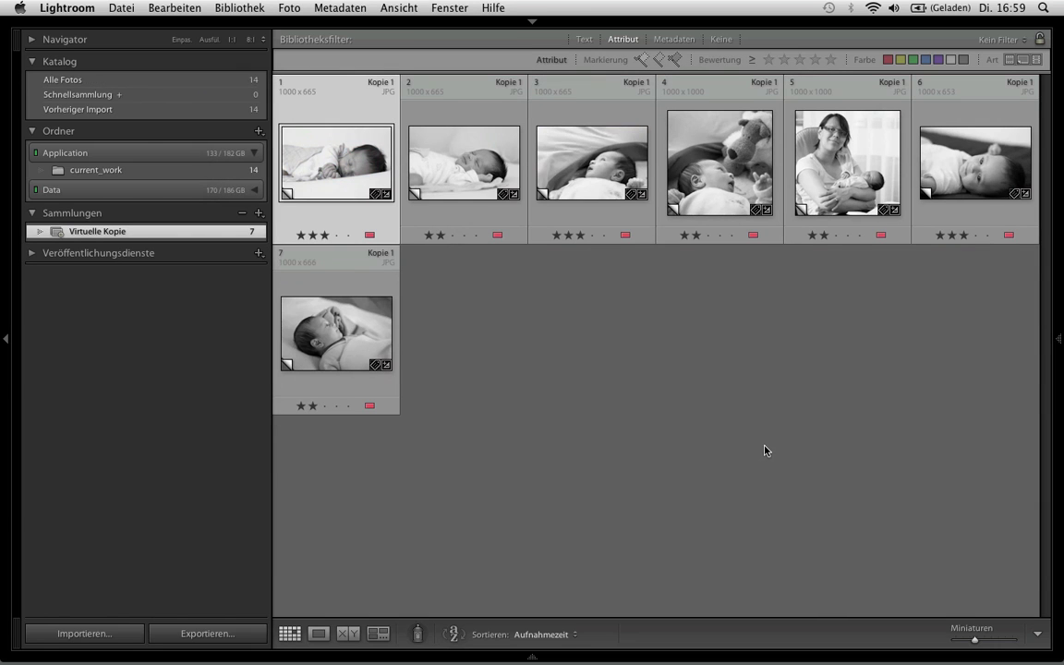
# Switch the colour label set to the Bridge-Standard preset.
pyautogui.click(349, 7)
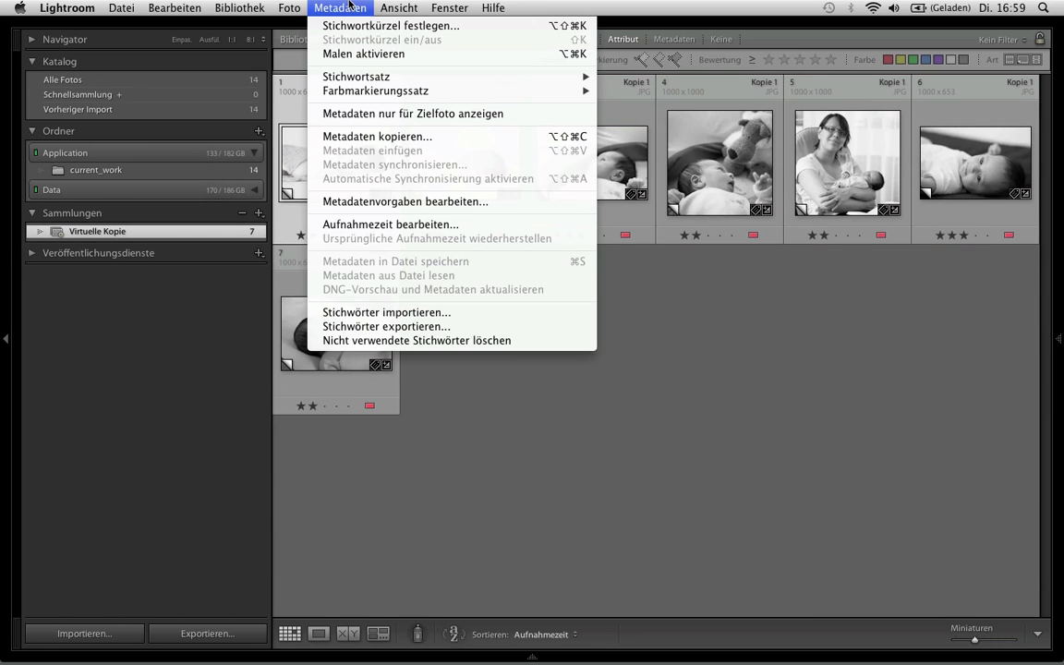
pyautogui.moveTo(375, 91)
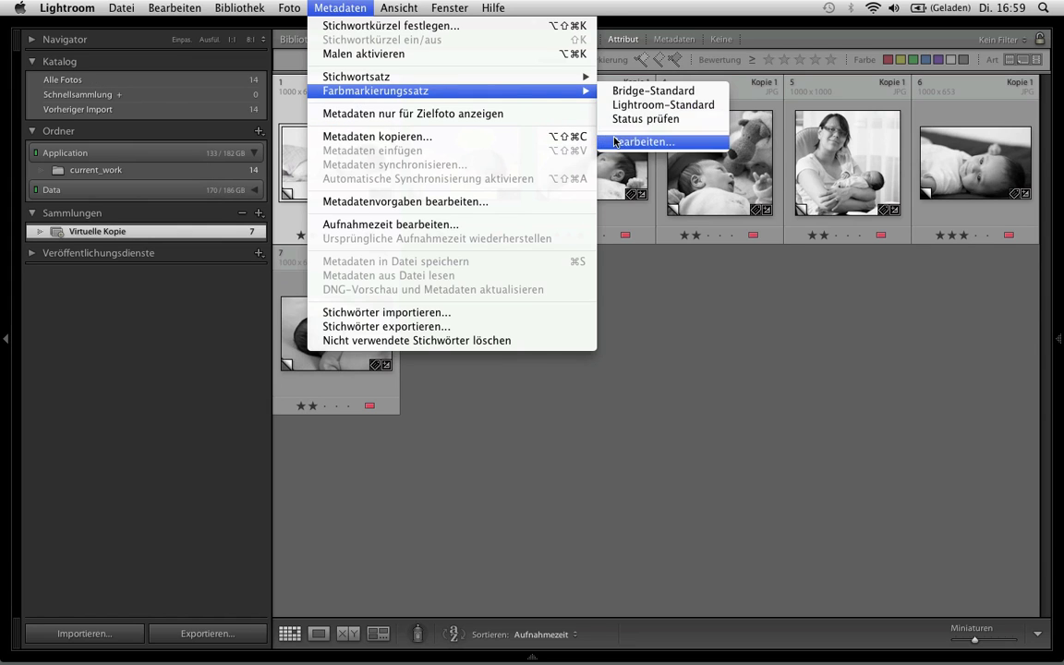
pyautogui.click(615, 141)
pyautogui.click(436, 146)
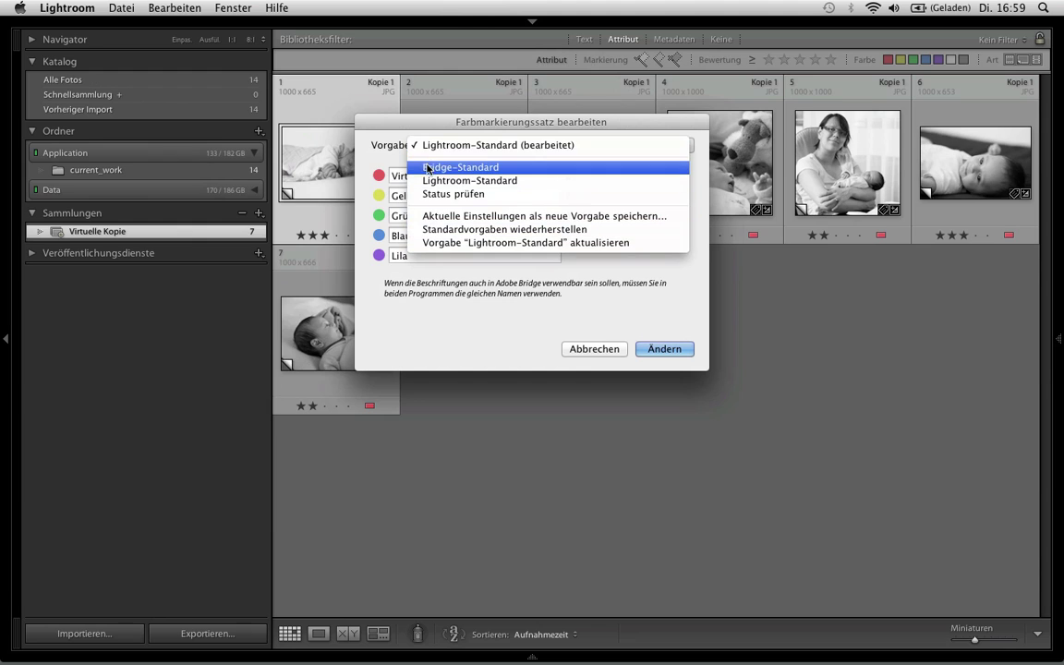
pyautogui.click(425, 172)
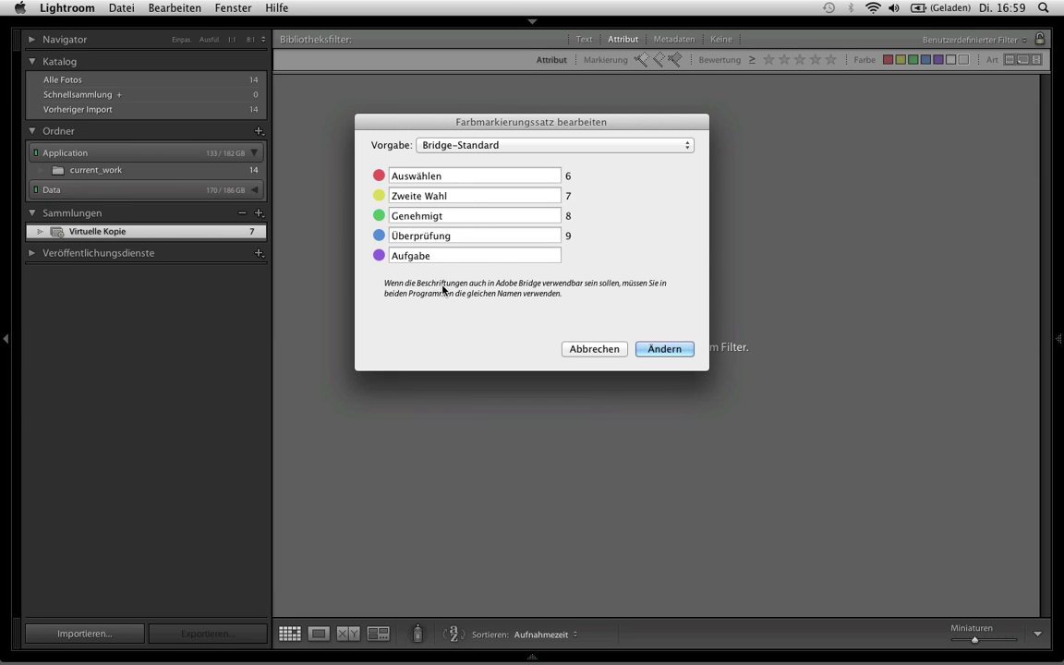
pyautogui.click(677, 352)
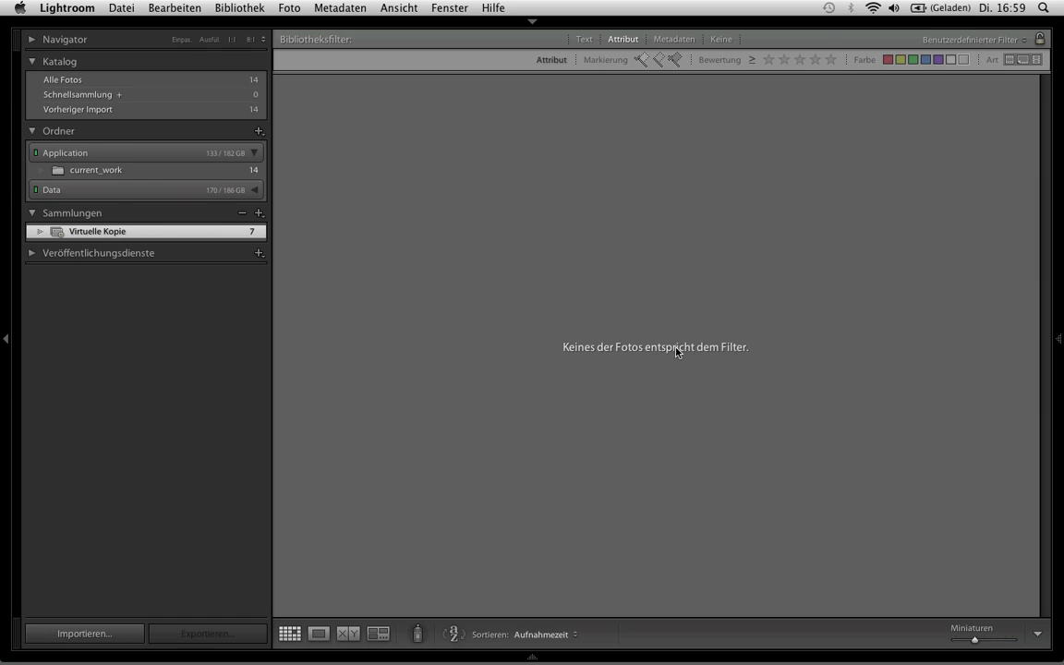
# Remove the collection's red label-colour rule, save, and turn off the colour filter.
pyautogui.doubleClick(204, 236)
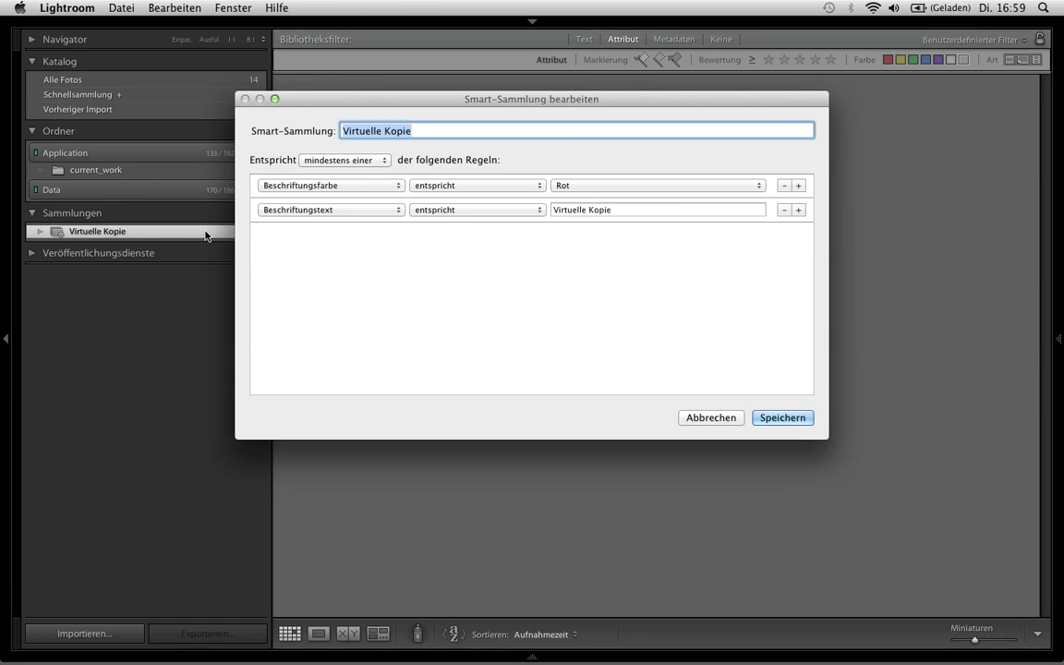
pyautogui.click(784, 185)
pyautogui.click(786, 418)
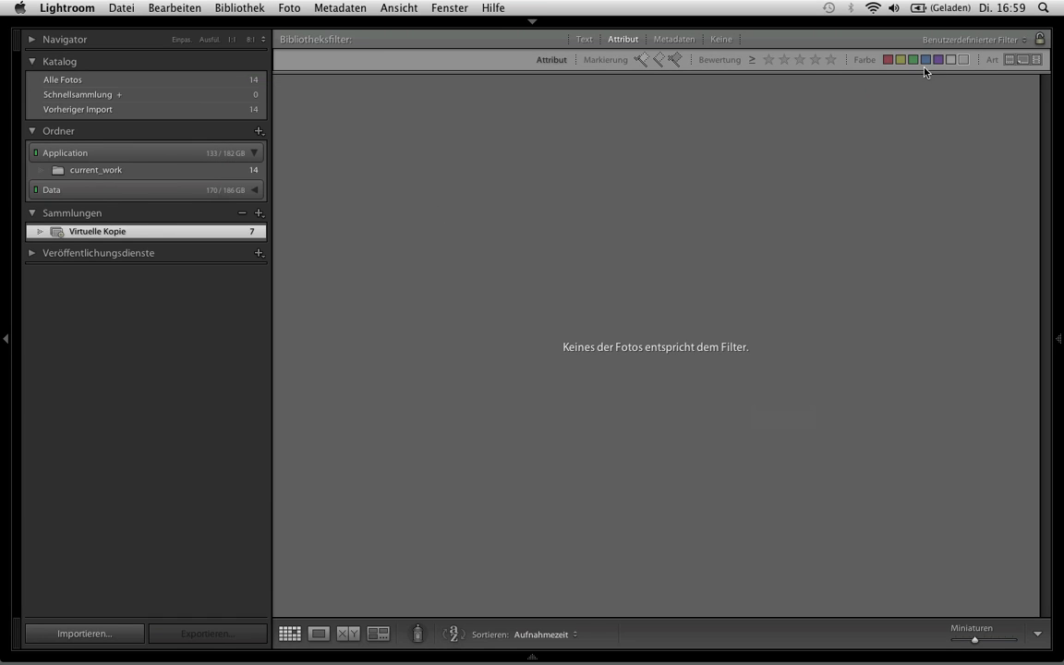
pyautogui.click(963, 59)
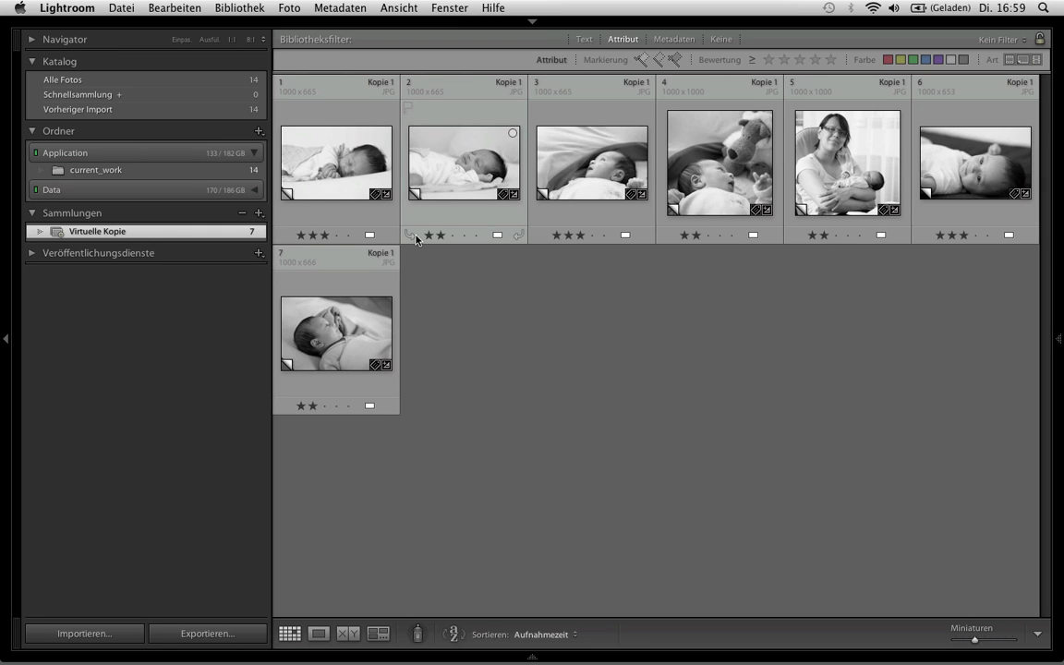
# Change the collection's single rule from Label Text to Label Color Red and save.
pyautogui.doubleClick(58, 232)
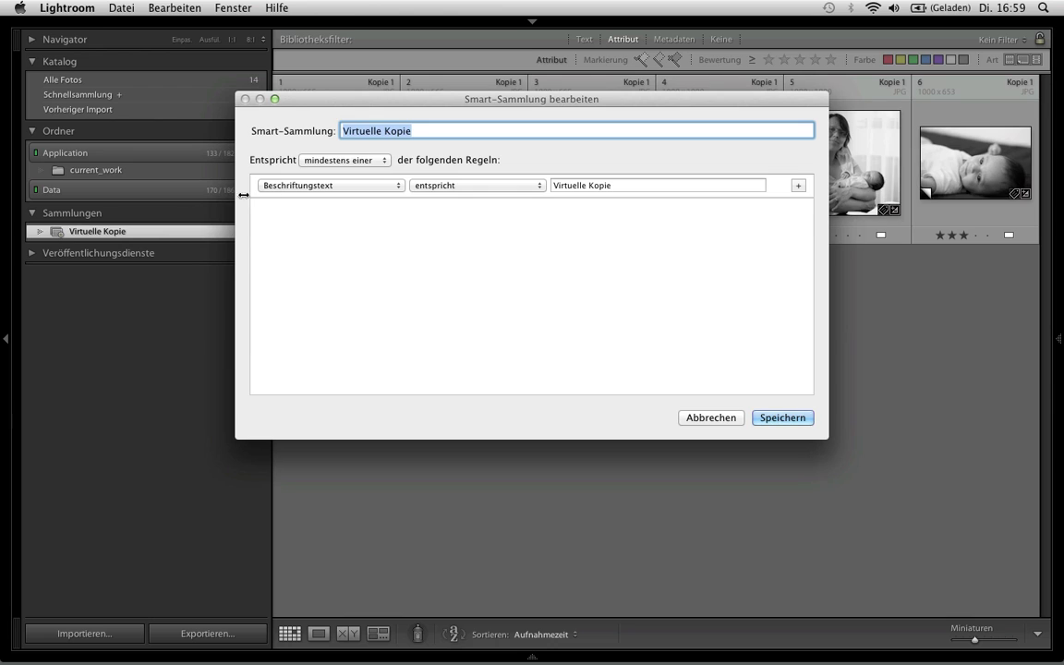
pyautogui.click(468, 186)
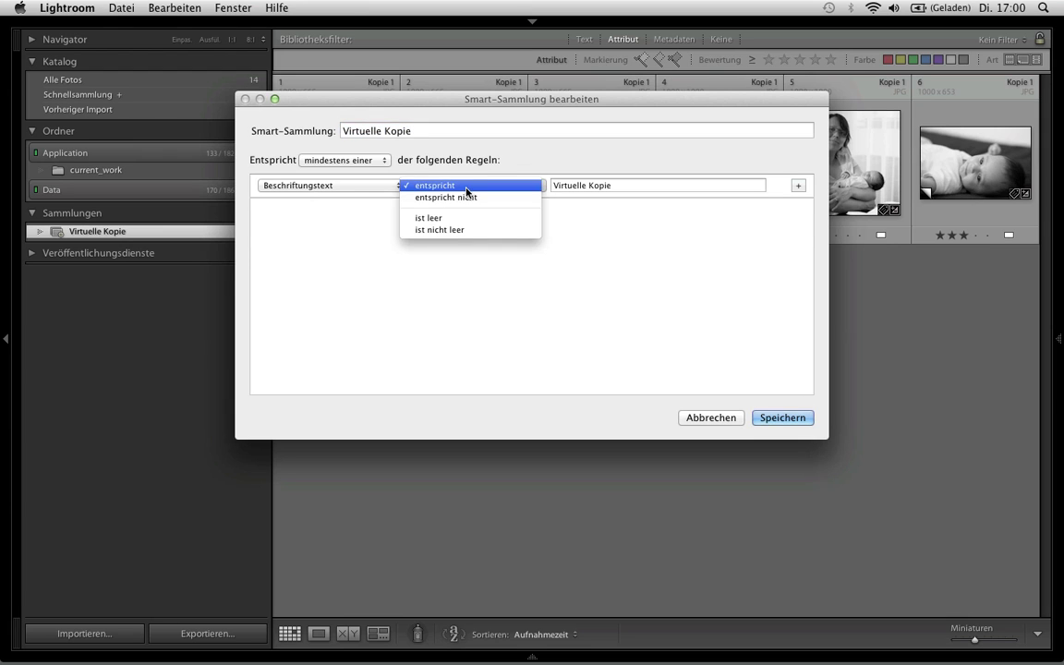
pyautogui.click(467, 186)
pyautogui.click(358, 187)
pyautogui.click(335, 172)
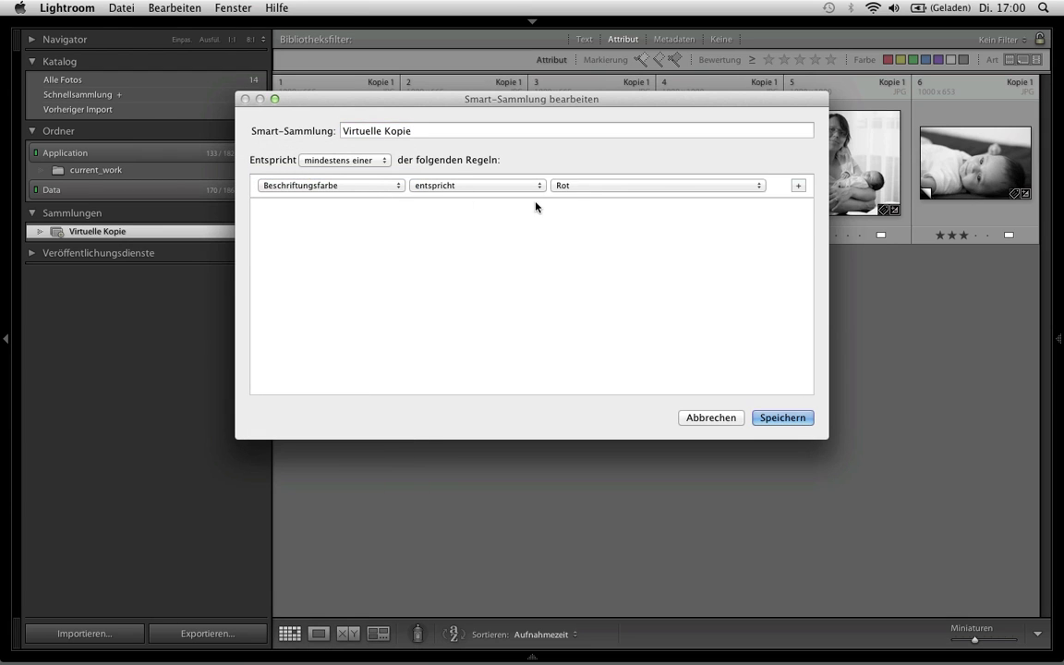
pyautogui.click(588, 186)
pyautogui.click(588, 185)
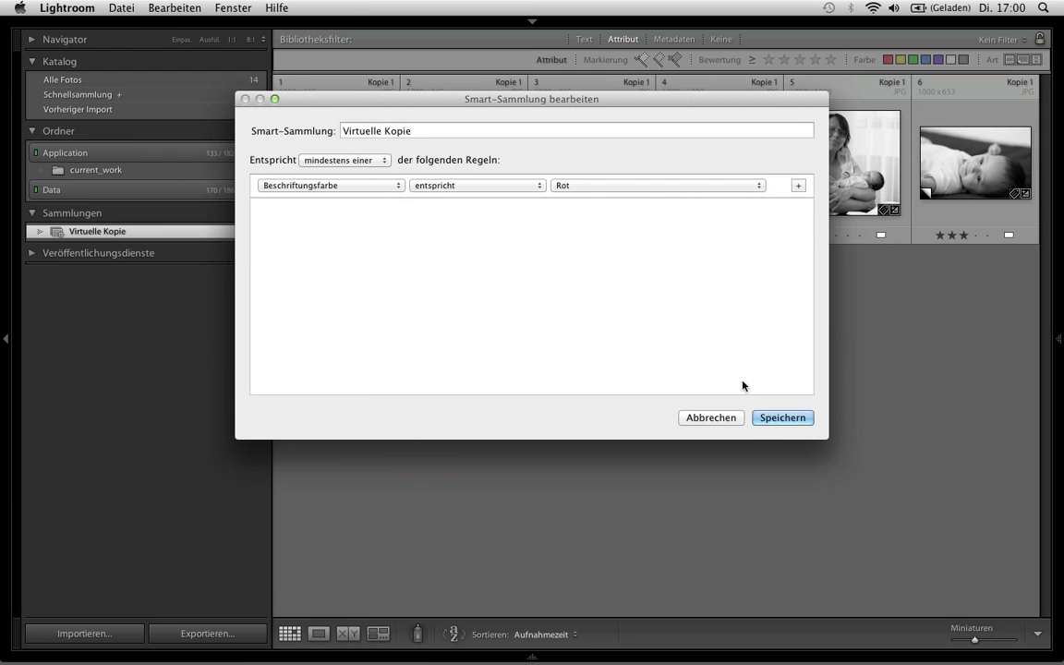
pyautogui.click(781, 417)
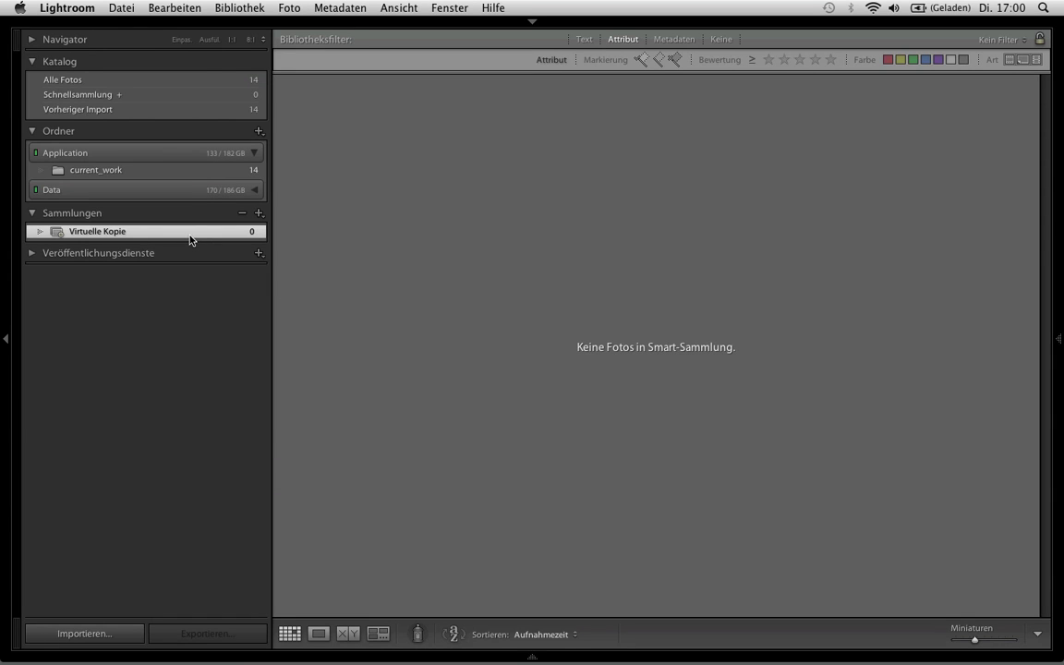
# Rename the Bridge-Standard red label to 'Virtuelle Kopie'.
pyautogui.click(289, 8)
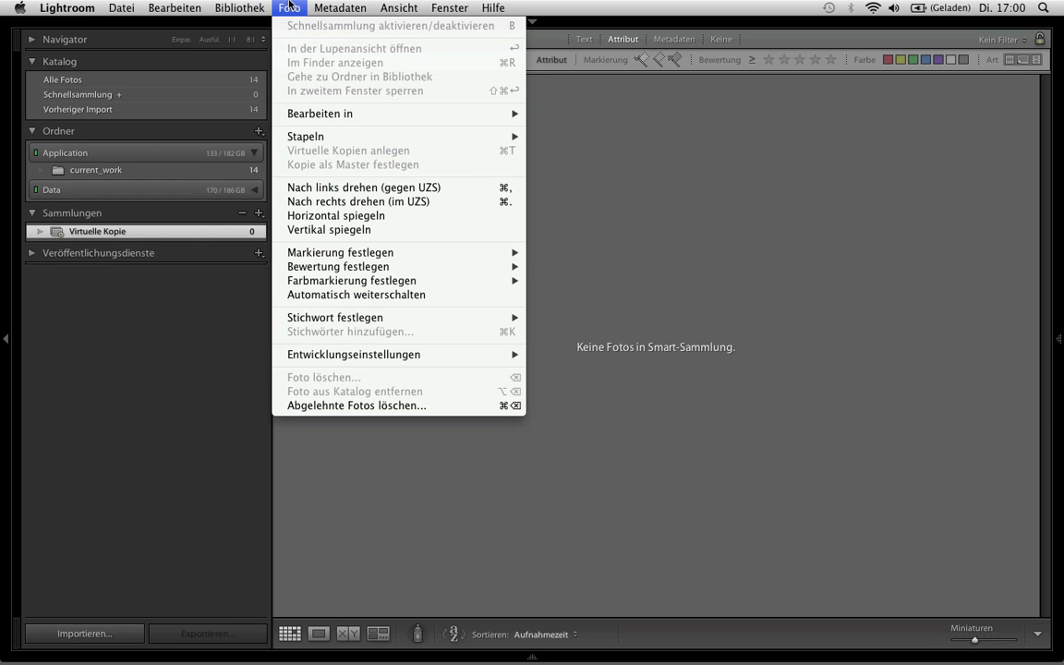
pyautogui.moveTo(375, 91)
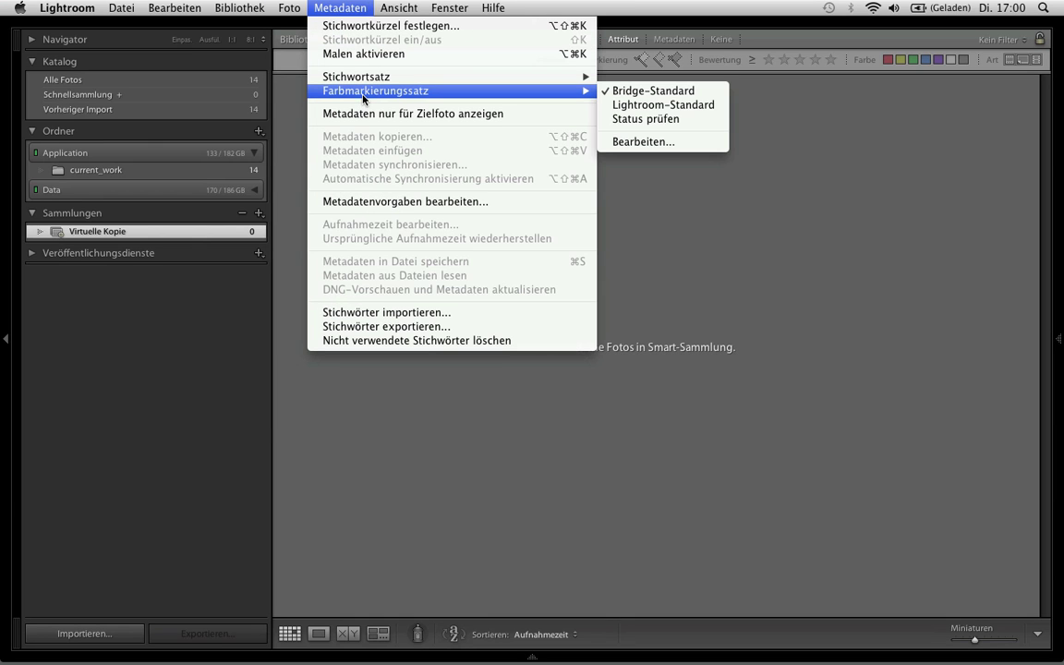
pyautogui.click(637, 141)
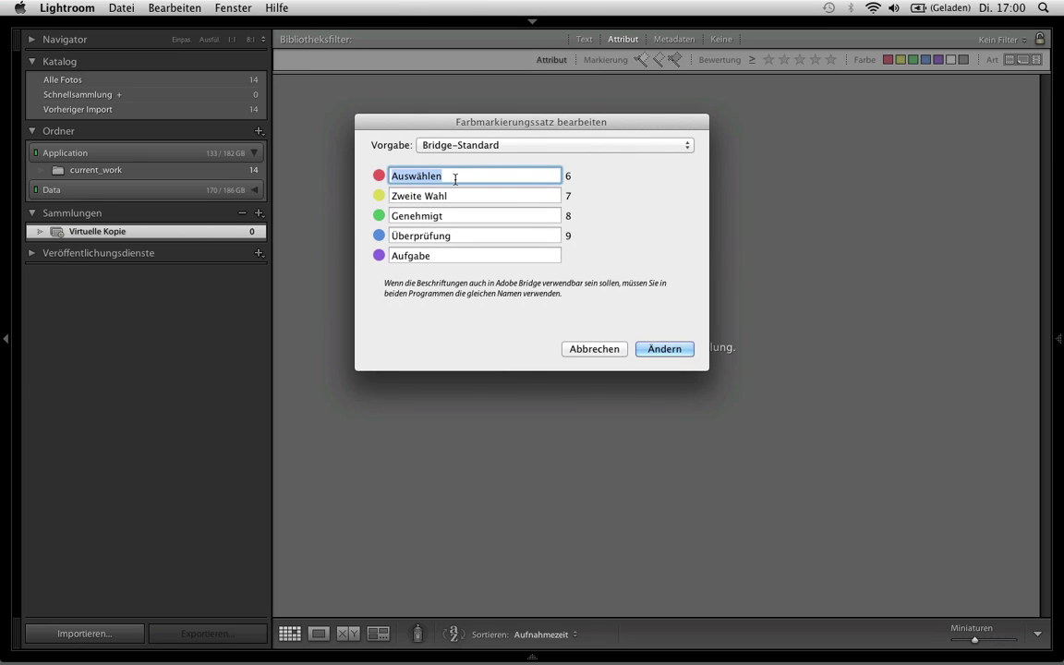
pyautogui.write('Virtue')
pyautogui.write('lle Kopie')
pyautogui.click(663, 349)
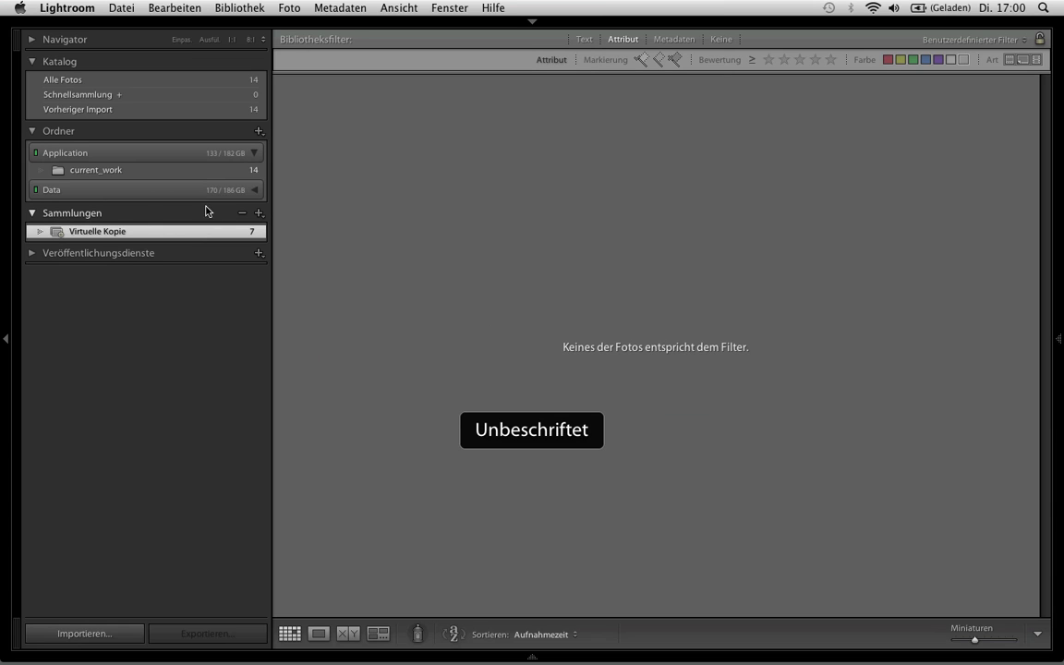
# Add a second Rating rule to the Virtuelle Kopie smart collection and save.
pyautogui.doubleClick(92, 232)
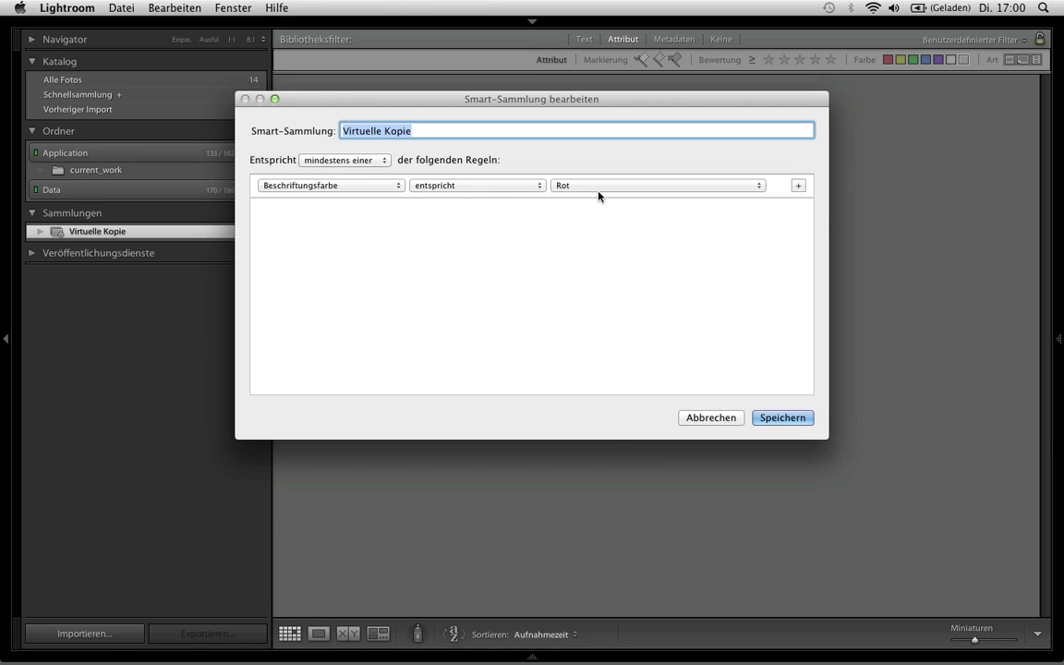
pyautogui.click(798, 186)
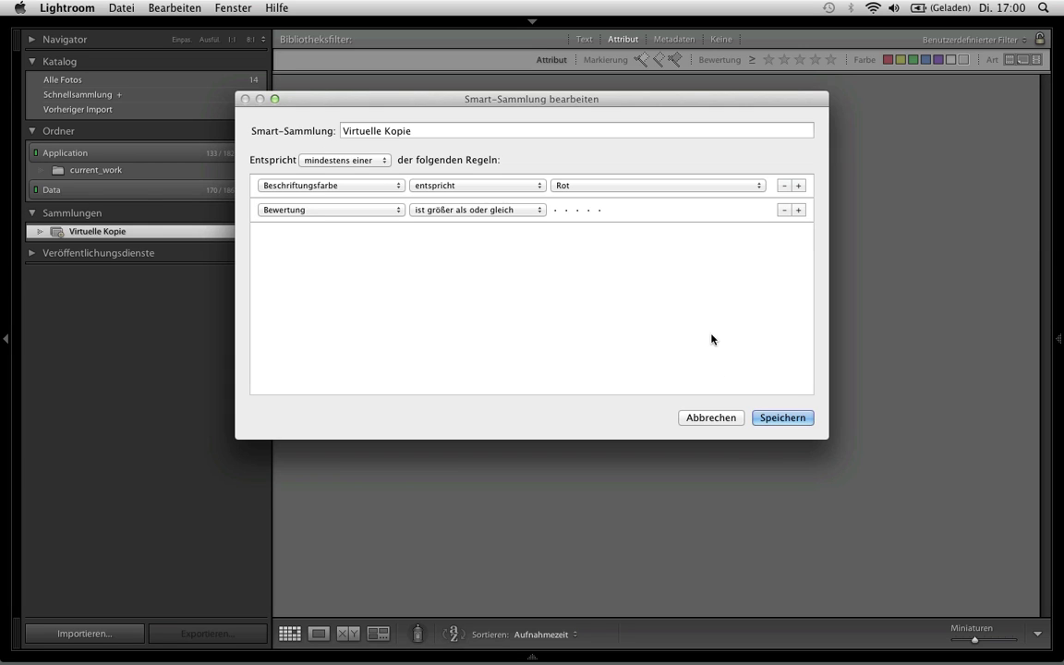
pyautogui.click(708, 422)
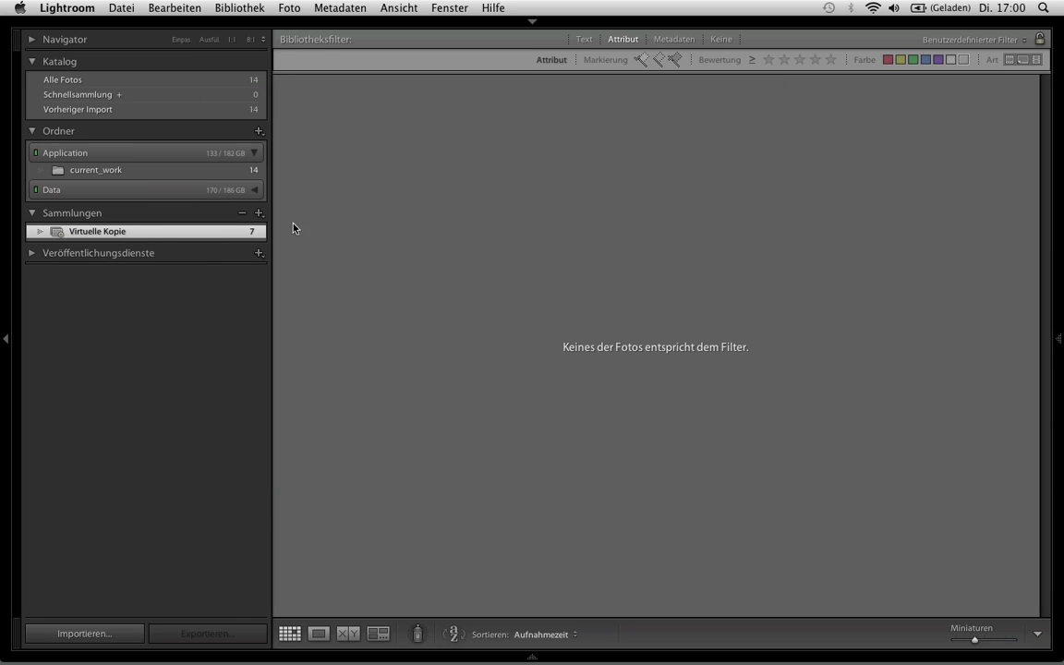
# Delete the Virtuelle Kopie collection and filter All Photographs to Kind: Virtual Copies.
pyautogui.click(242, 212)
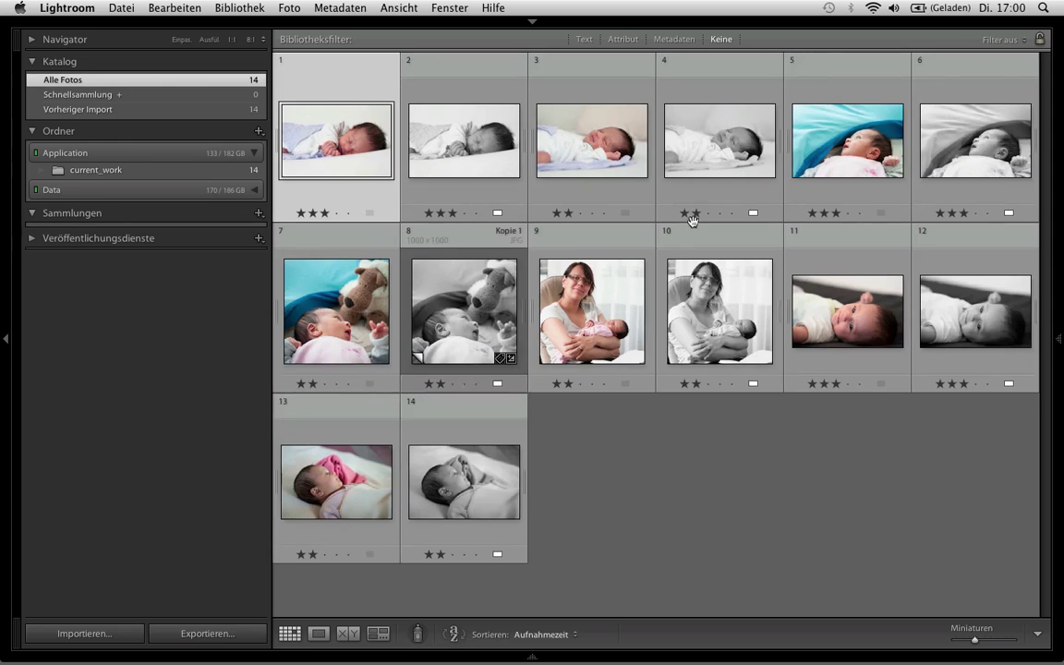
pyautogui.press('j')
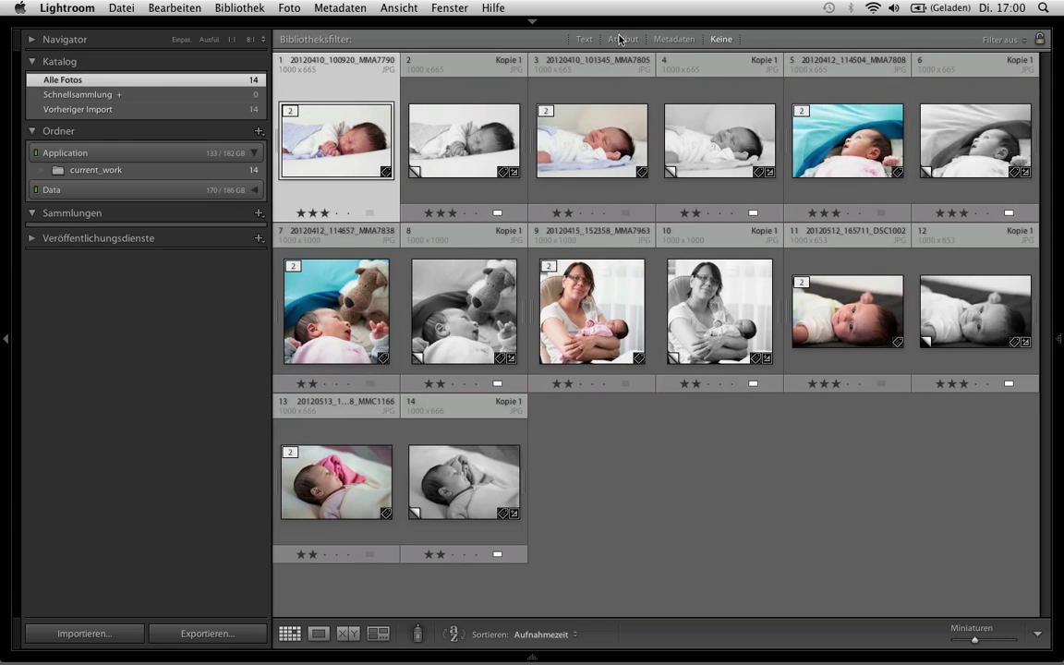
pyautogui.click(620, 39)
pyautogui.click(1022, 59)
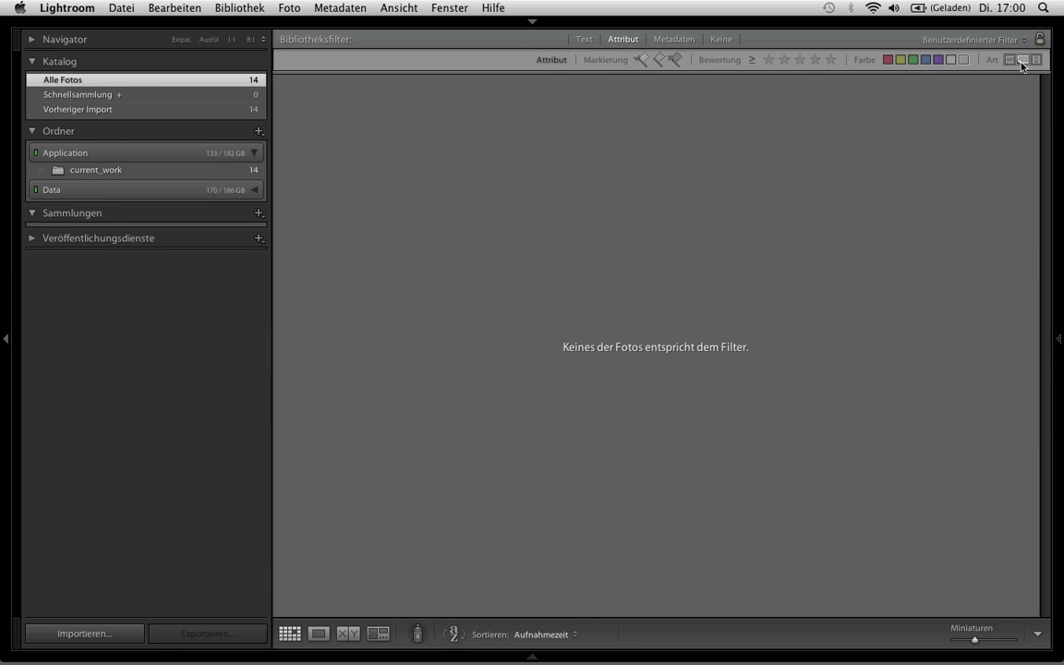
pyautogui.click(963, 59)
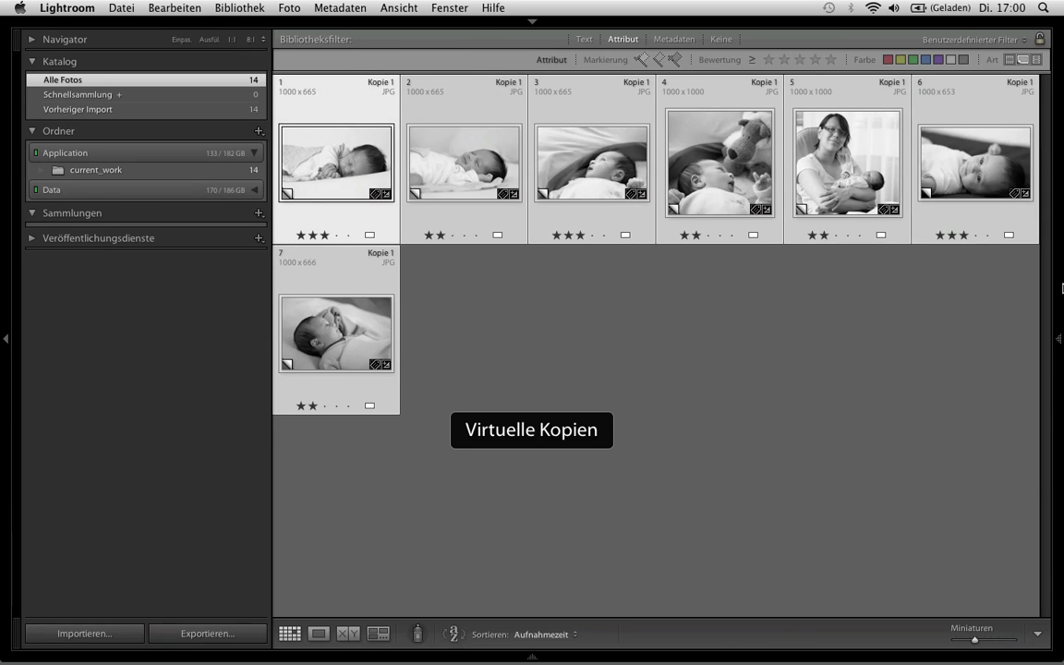
pyautogui.click(1061, 288)
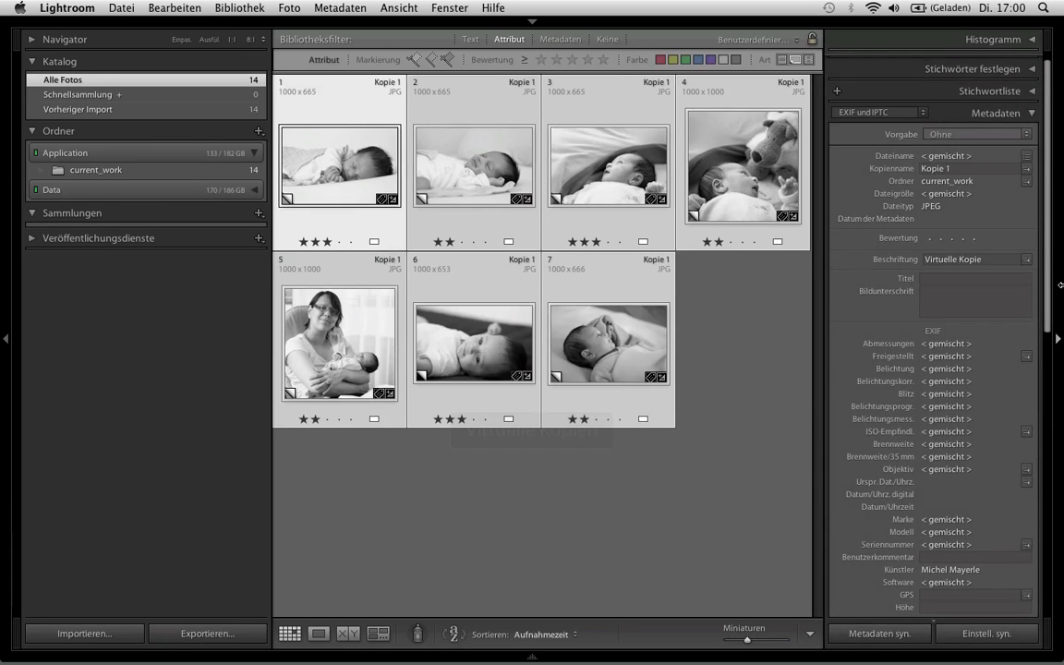
# Tag the seven virtual copies with the keyword 'Virtuelle Kopie'.
pyautogui.click(977, 91)
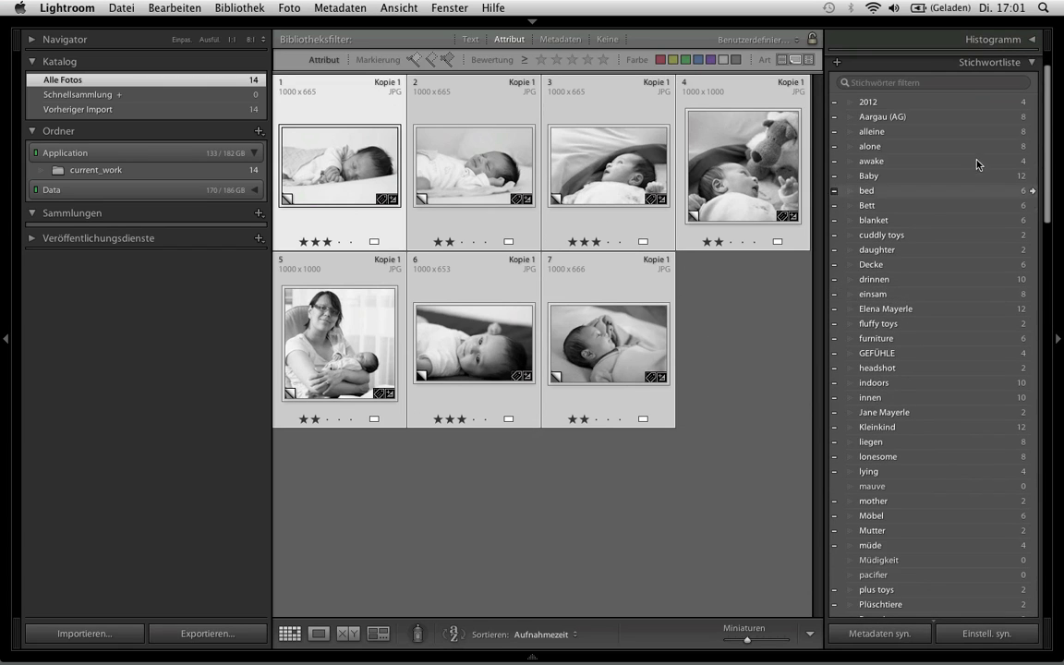
pyautogui.scroll(2, 979, 162)
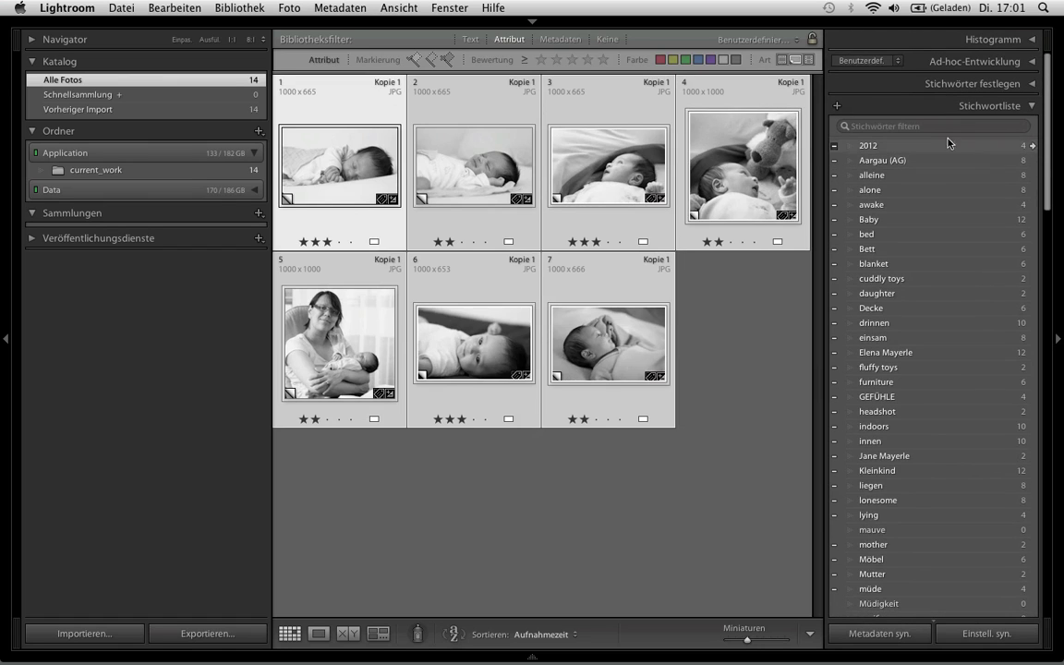
pyautogui.click(918, 129)
pyautogui.write('Vi')
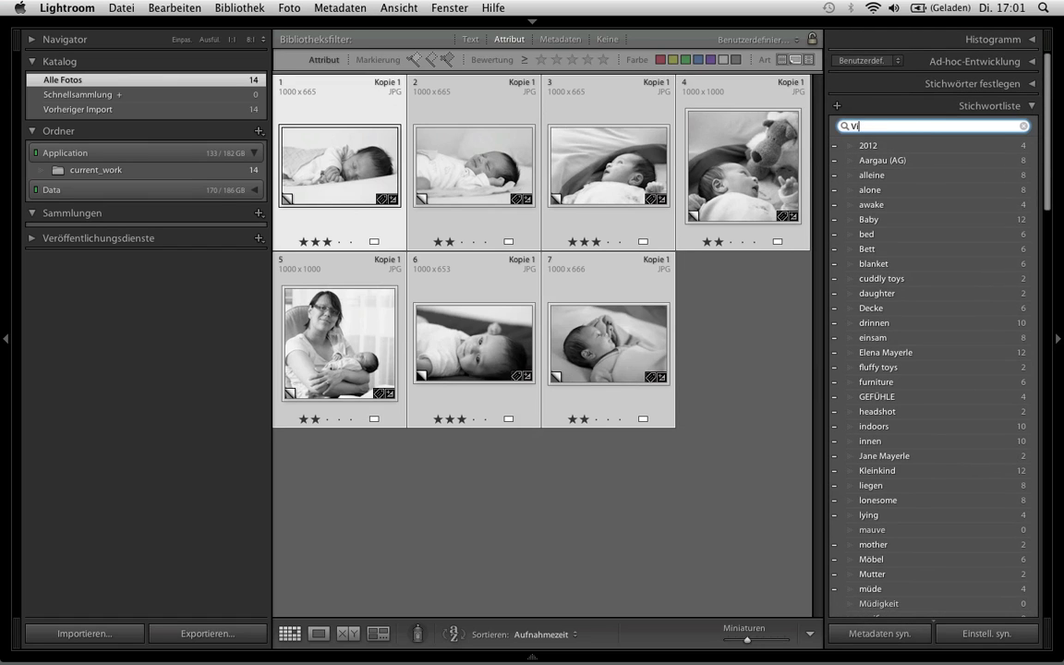
pyautogui.write('rt')
pyautogui.press('BackSpace')
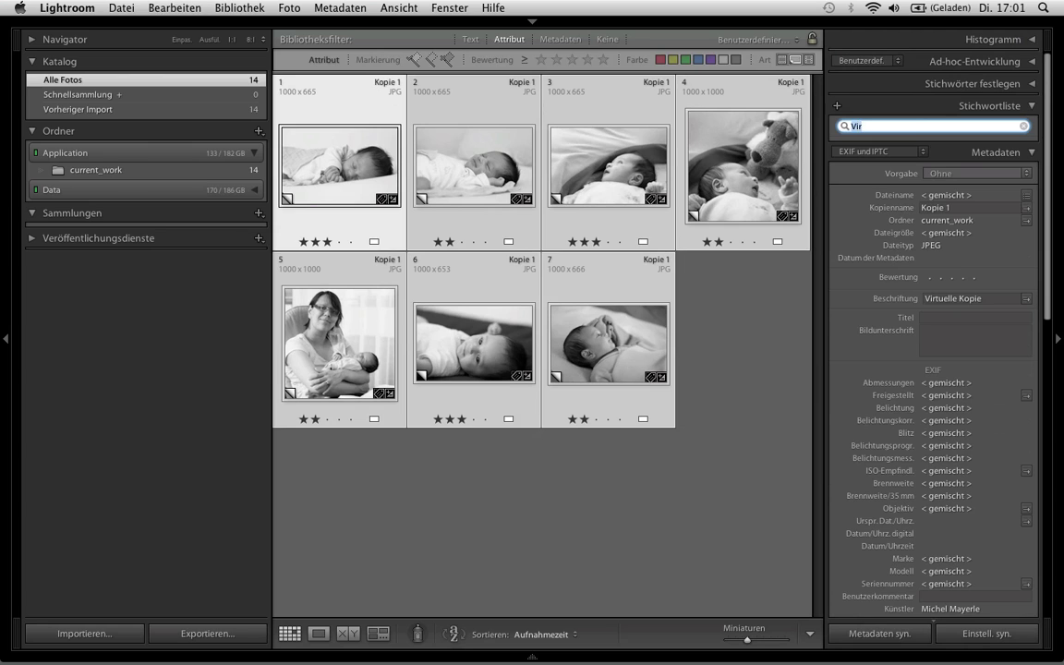
pyautogui.press('BackSpace')
pyautogui.press('BackSpace')
pyautogui.click(947, 84)
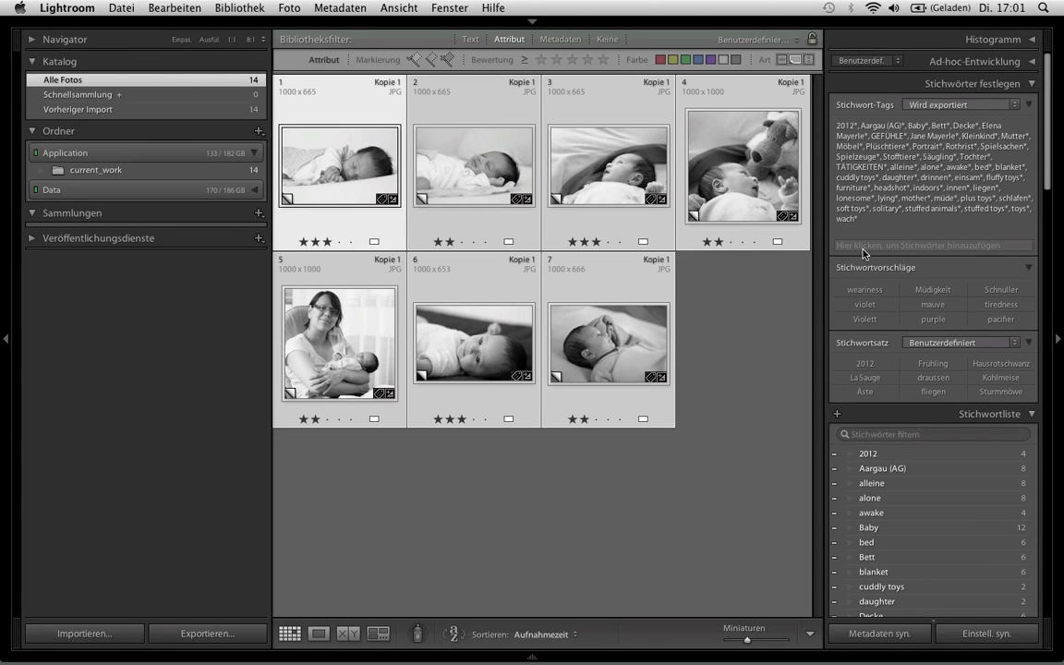
pyautogui.click(863, 248)
pyautogui.write('Vi')
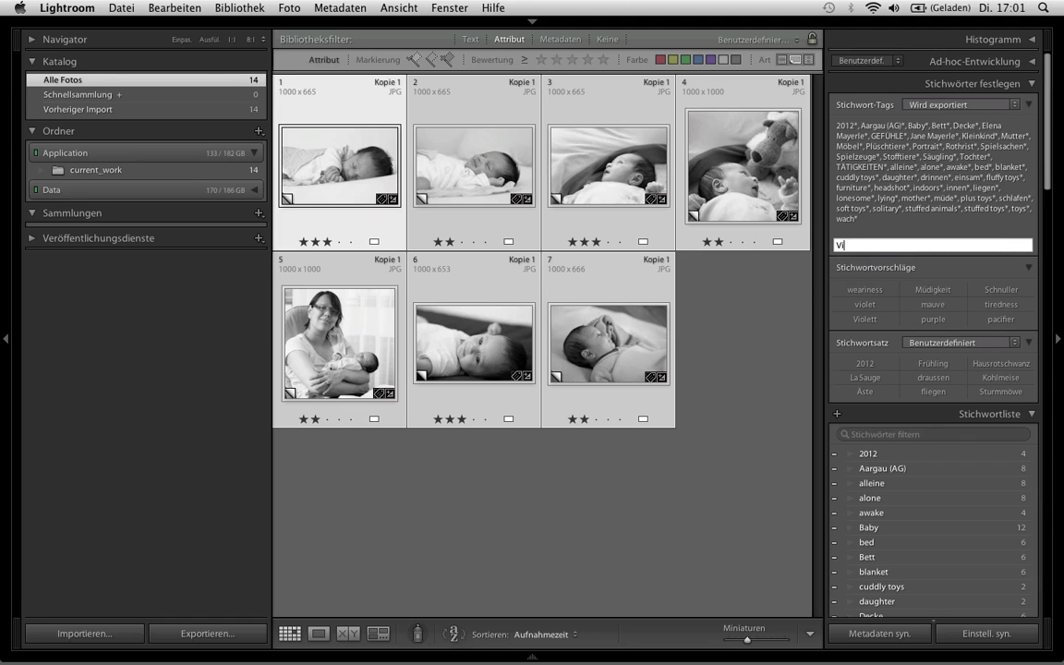
pyautogui.write('rtuelle Kopie')
pyautogui.press('Return')
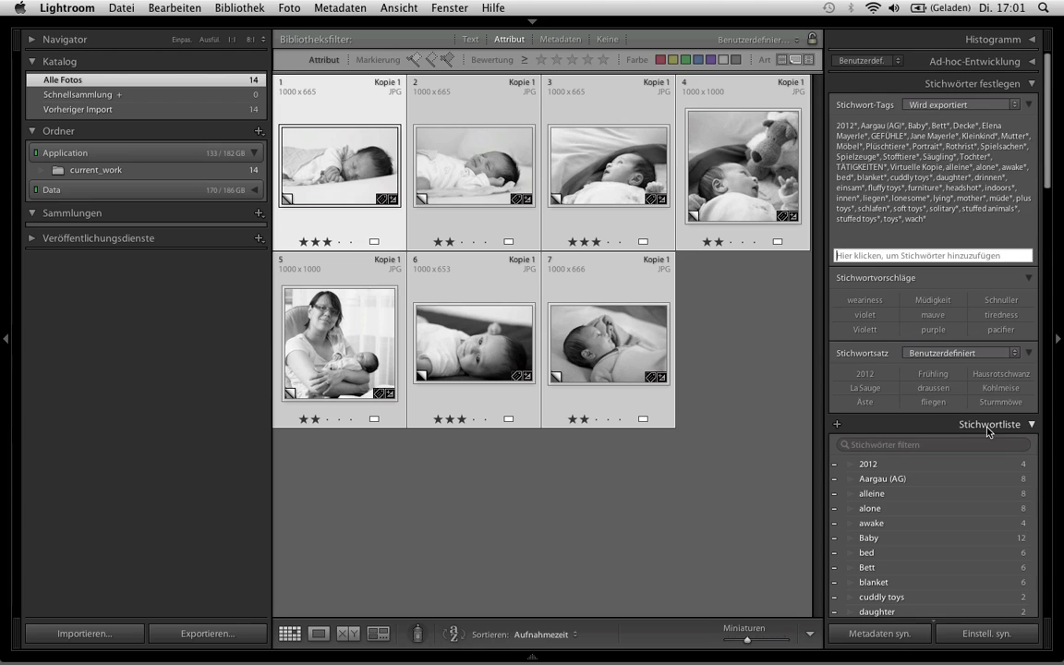
# Filter the keyword list for 'Virtuelle' to check the new keyword's count of 7.
pyautogui.scroll(-1, 987, 431)
pyautogui.scroll(-3, 986, 431)
pyautogui.scroll(-3, 986, 431)
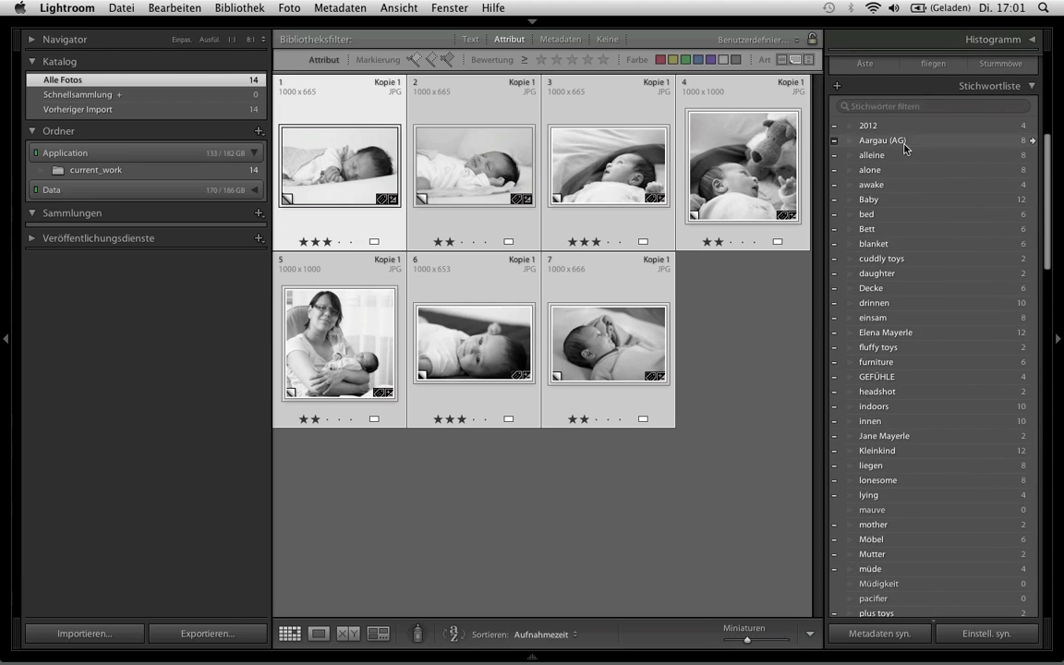
pyautogui.click(887, 107)
pyautogui.write('Virtuel')
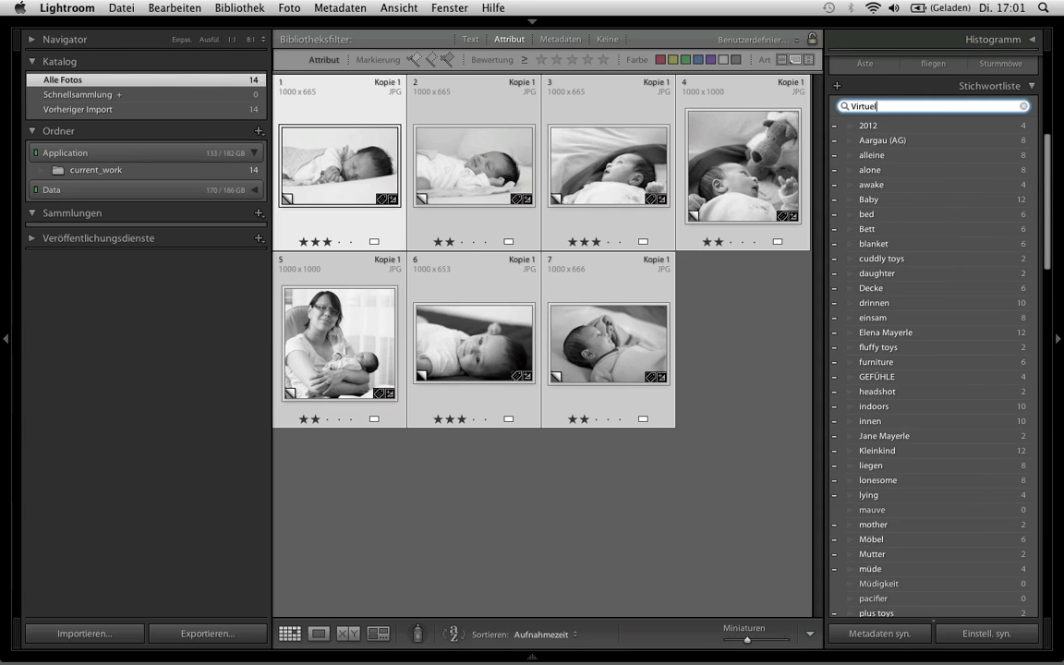
pyautogui.write('le')
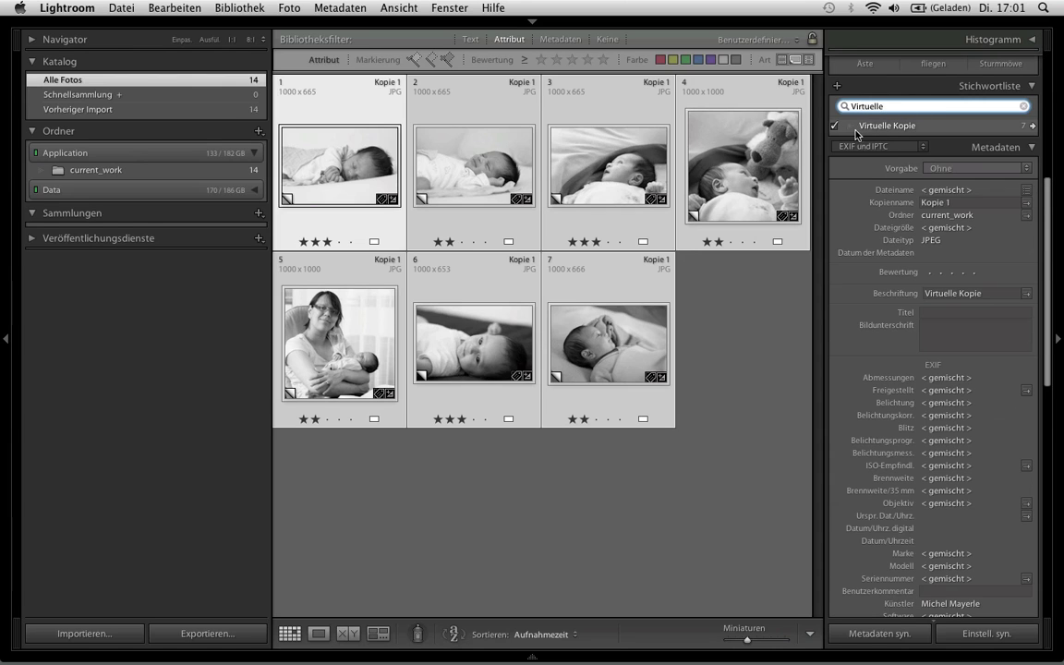
pyautogui.moveTo(1032, 126)
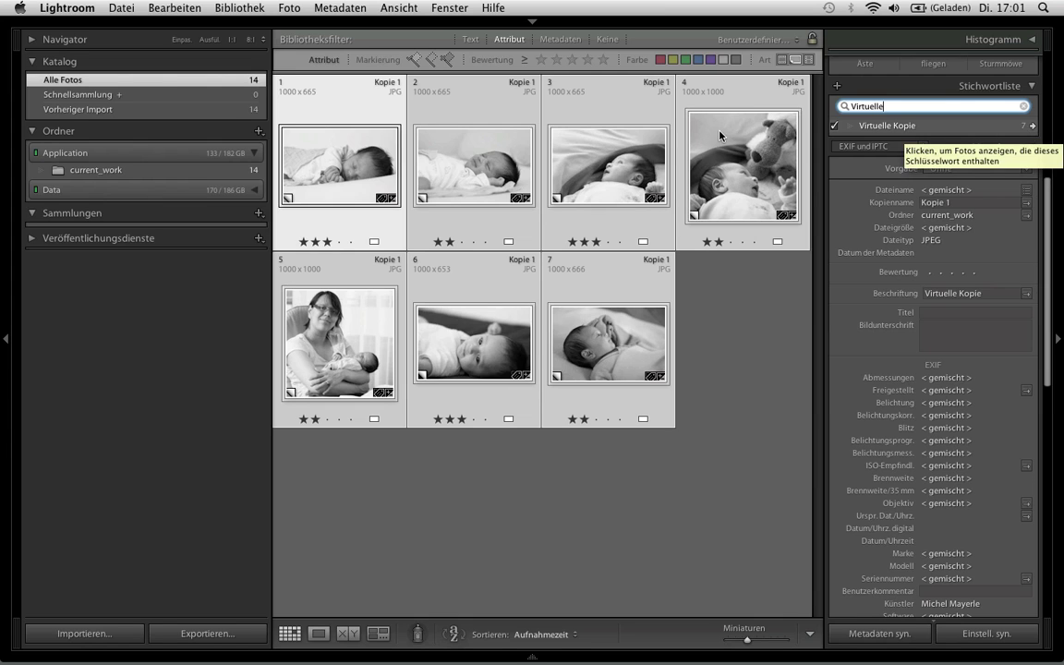
pyautogui.write('ä')
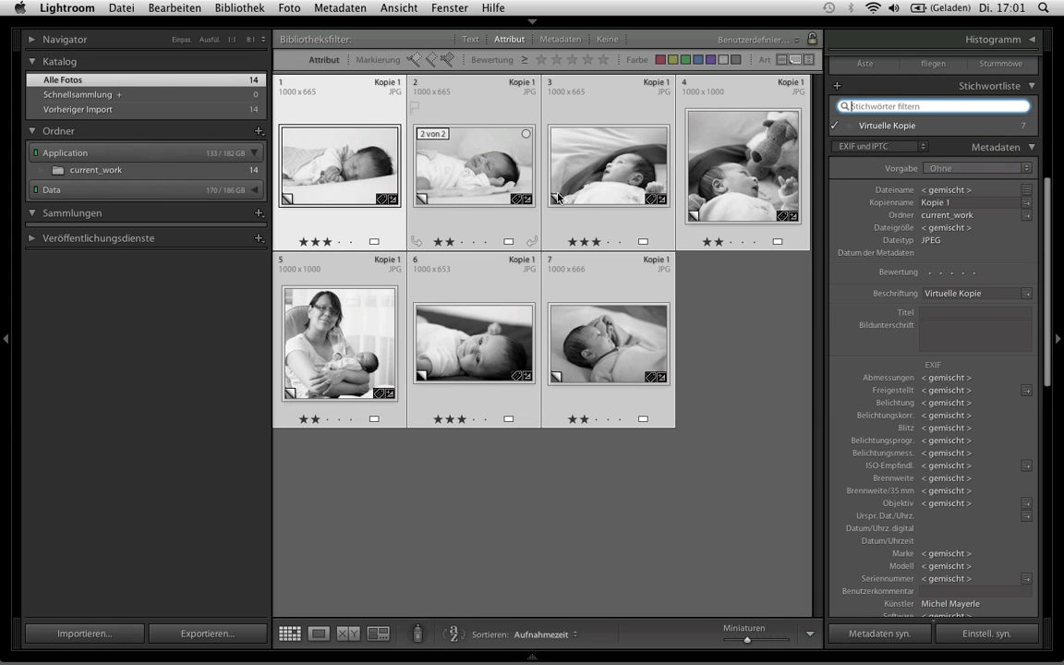
pyautogui.press('BackSpace')
# Turn off the attribute filter and start a new smart collection named VK.
pyautogui.click(793, 60)
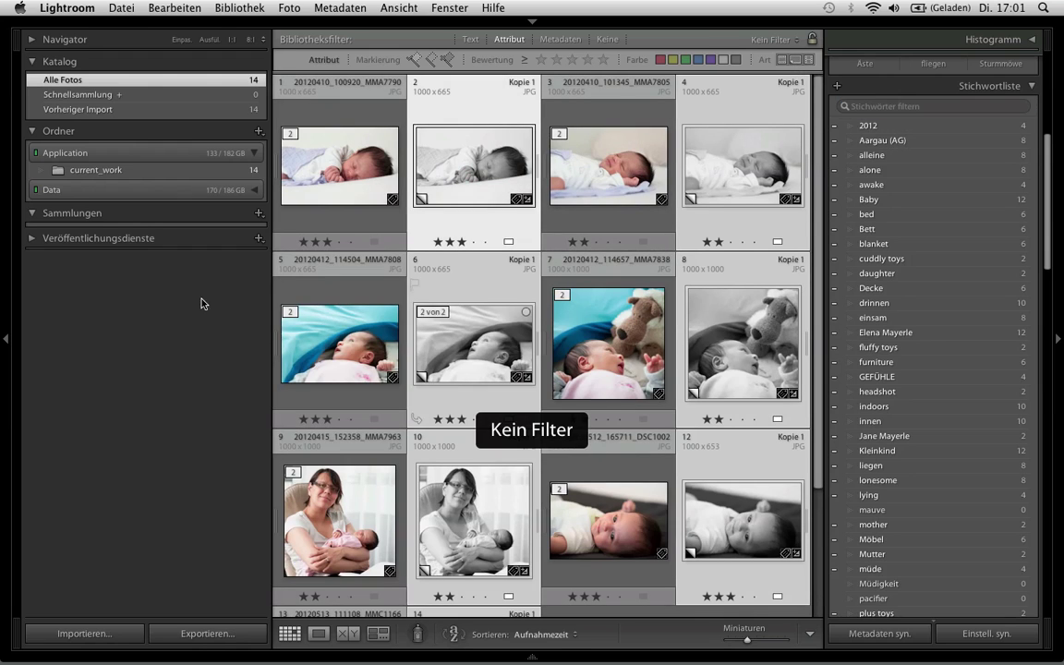
pyautogui.click(259, 213)
pyautogui.click(264, 238)
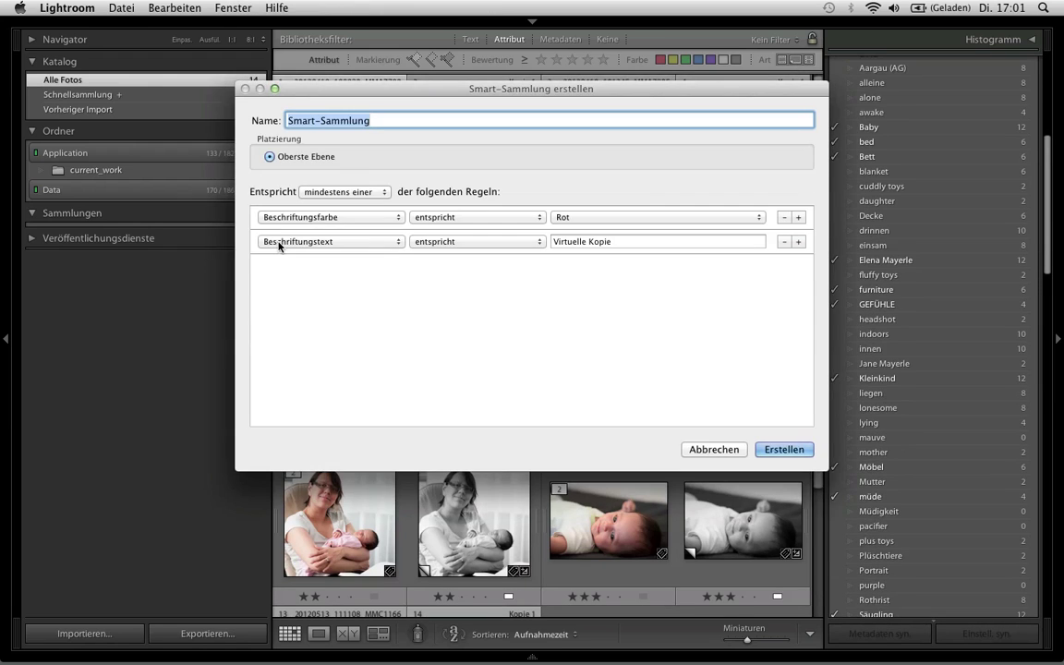
pyautogui.write('VK')
pyautogui.press('Tab')
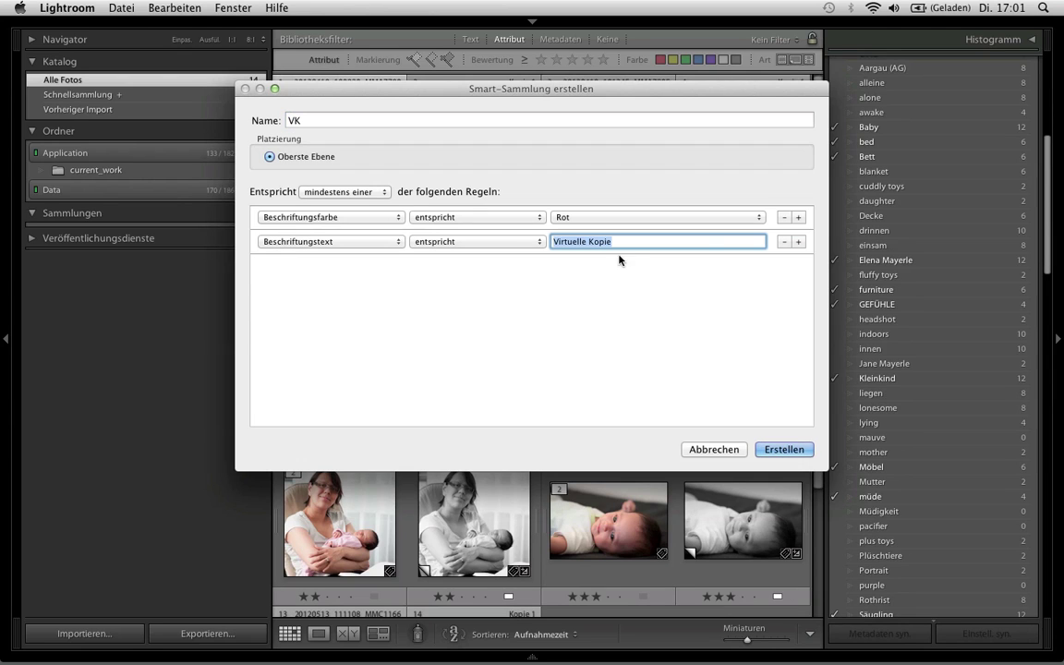
# Replace the rules with one Keywords rule matching 'Vrtuell' and create the collection.
pyautogui.click(783, 241)
pyautogui.click(383, 218)
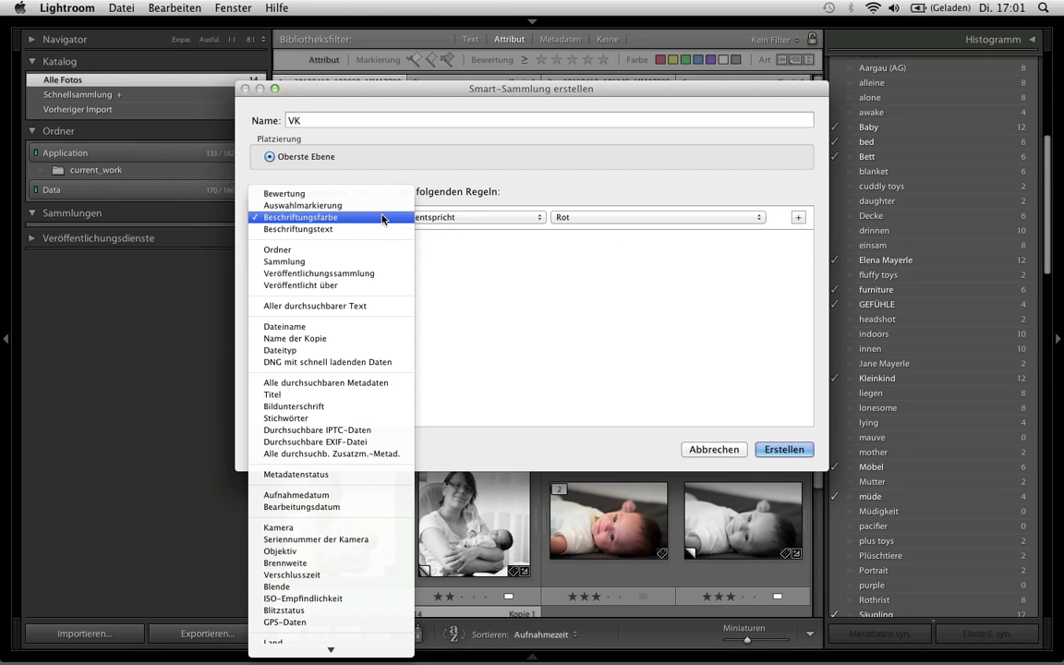
pyautogui.press('s')
pyautogui.press('t')
pyautogui.press('Return')
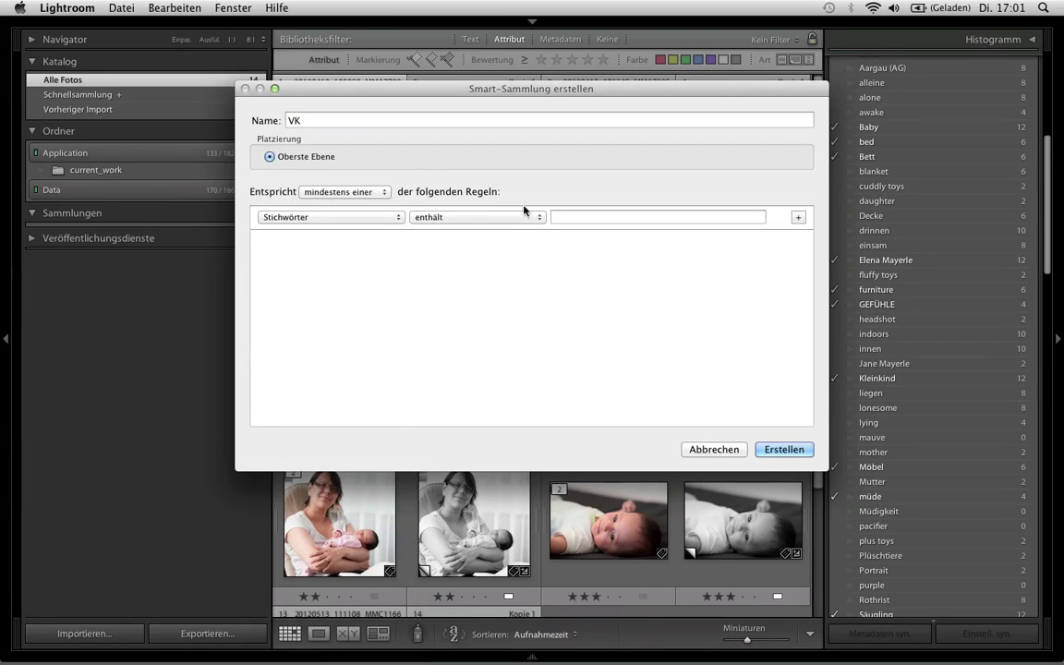
pyautogui.click(596, 217)
pyautogui.write('Vrtu')
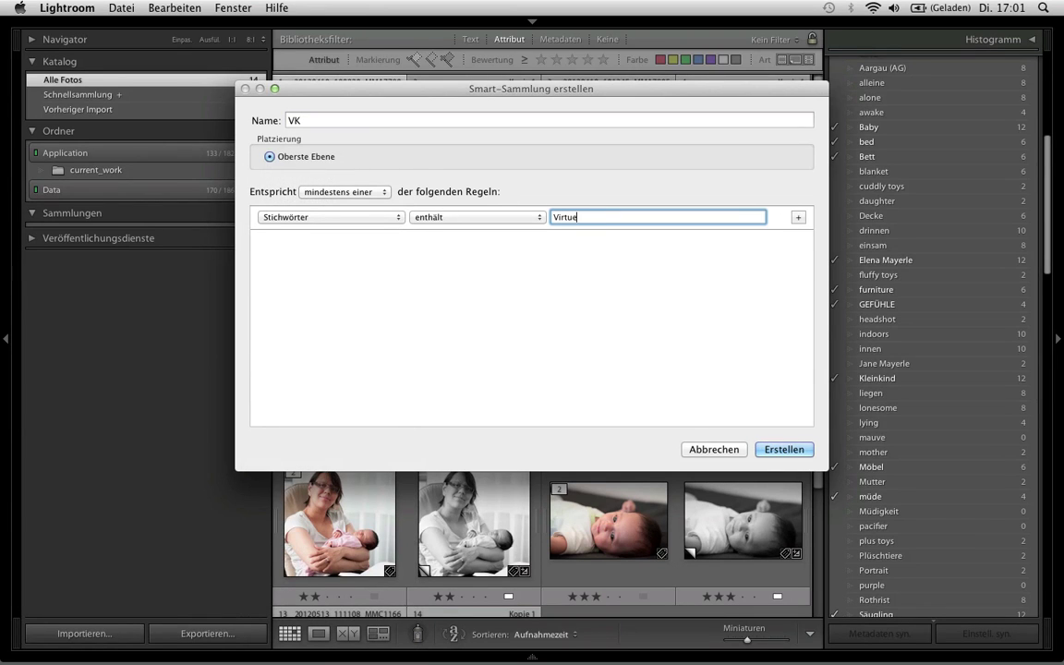
pyautogui.write('elle')
pyautogui.press('Return')
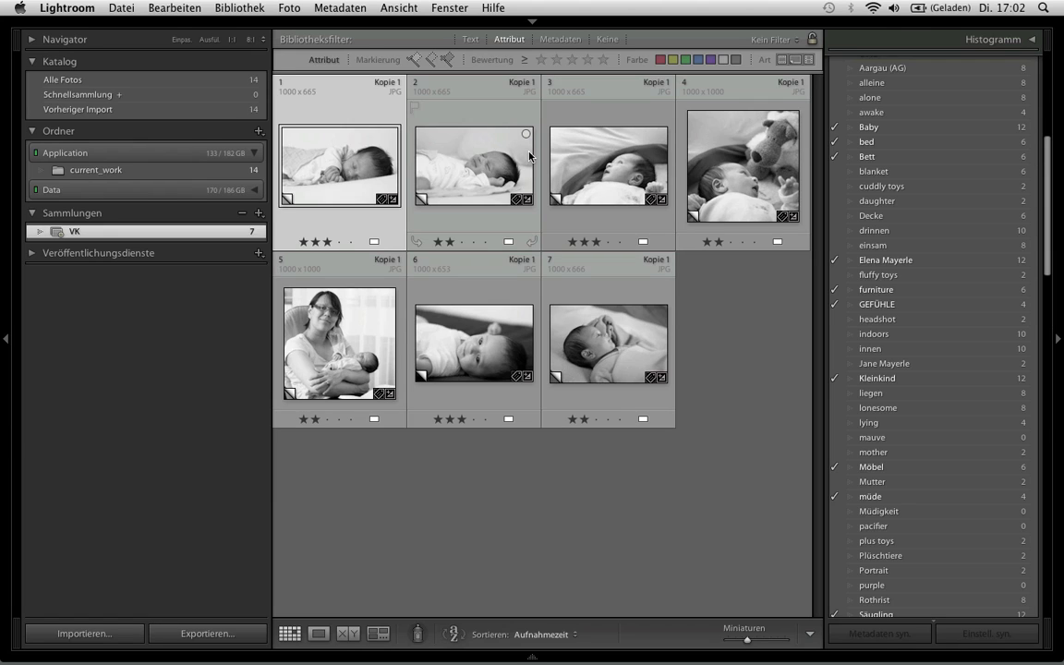
# Select all seven copies in VK and turn the library filter off (Keine).
pyautogui.press('super+a')
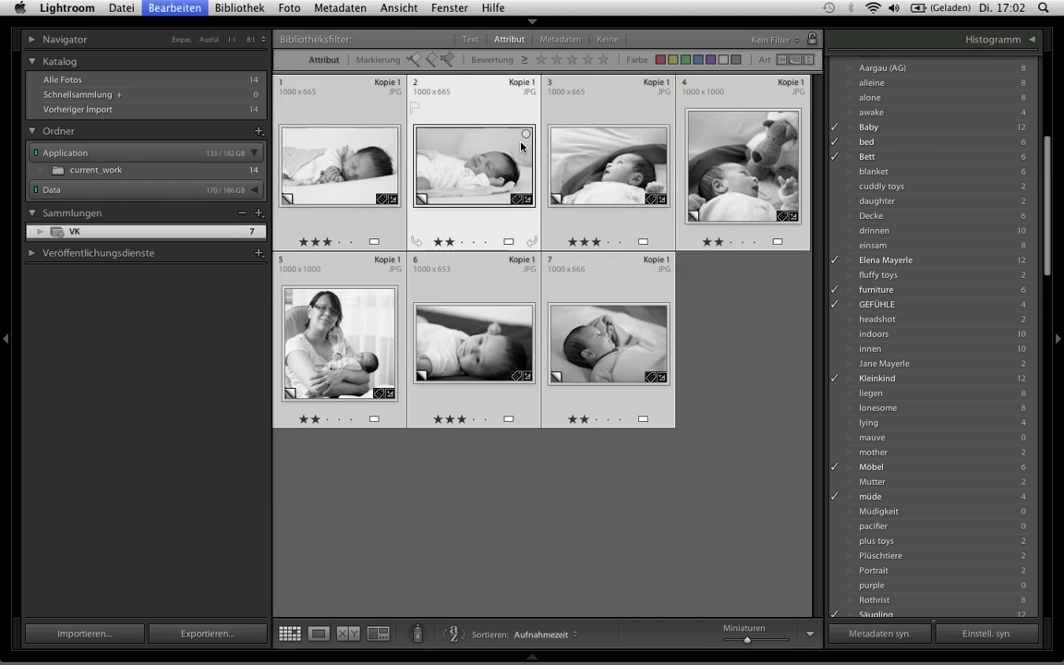
pyautogui.press('9')
pyautogui.press('9')
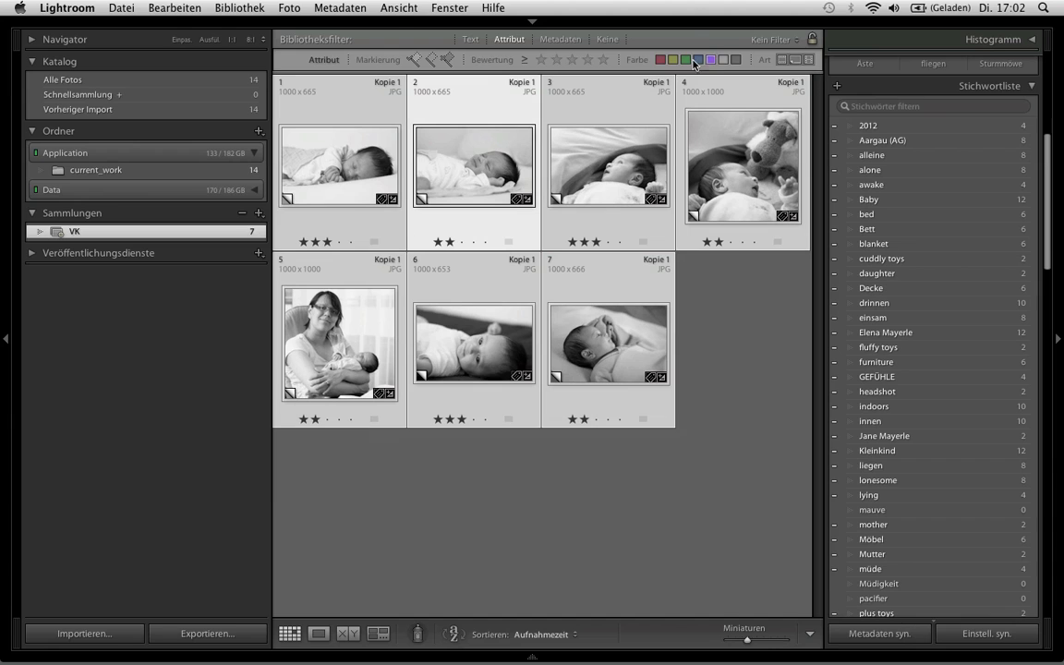
pyautogui.press('super+l')
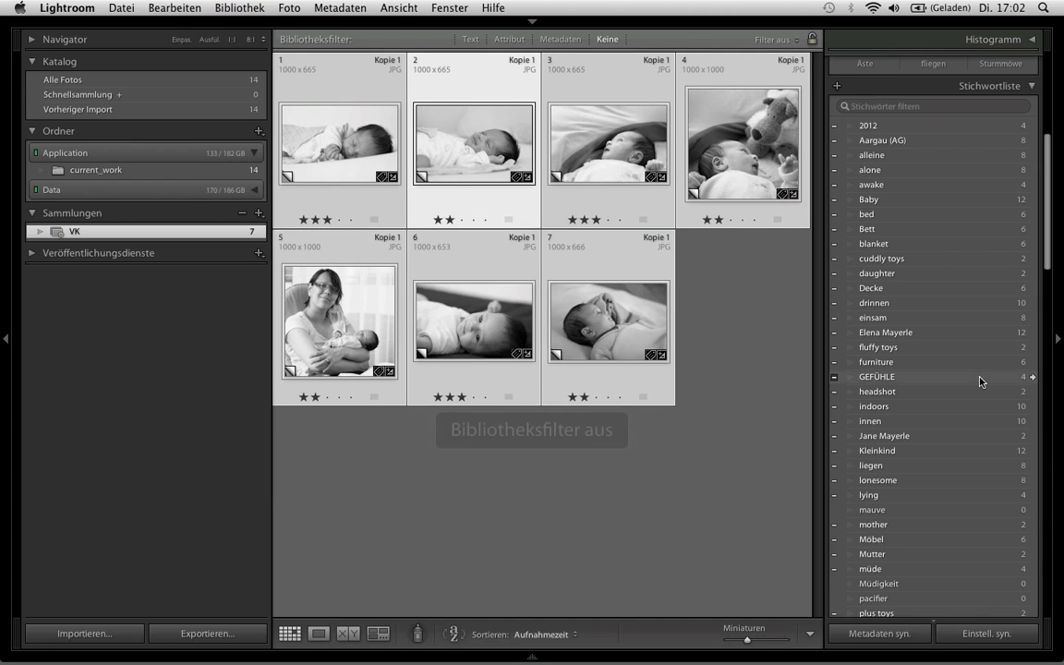
# Delete the Virtuelle Kopie keyword from the seven photos, then show current_work's 14 photos, none selected.
pyautogui.click(893, 108)
pyautogui.write('vir')
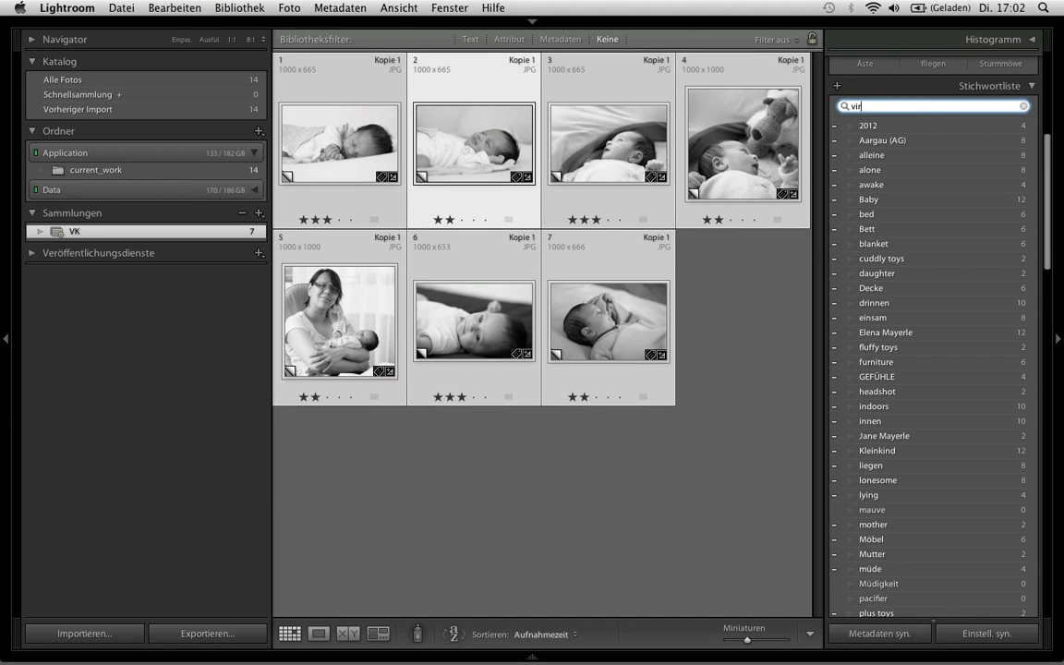
pyautogui.write('tue')
pyautogui.click(926, 122)
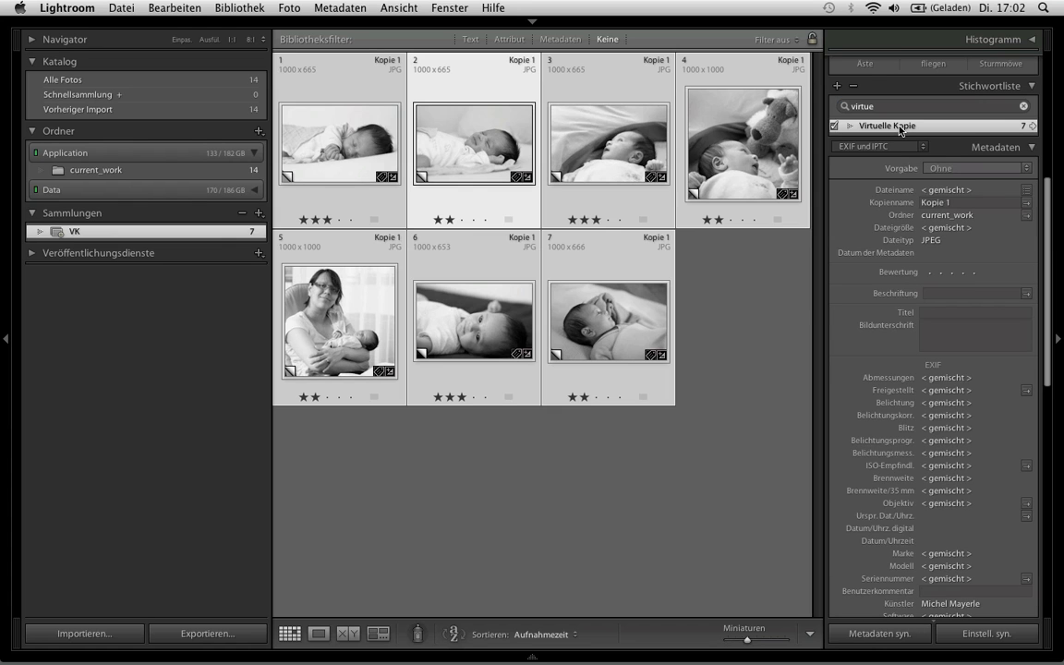
pyautogui.rightClick(926, 123)
pyautogui.click(767, 228)
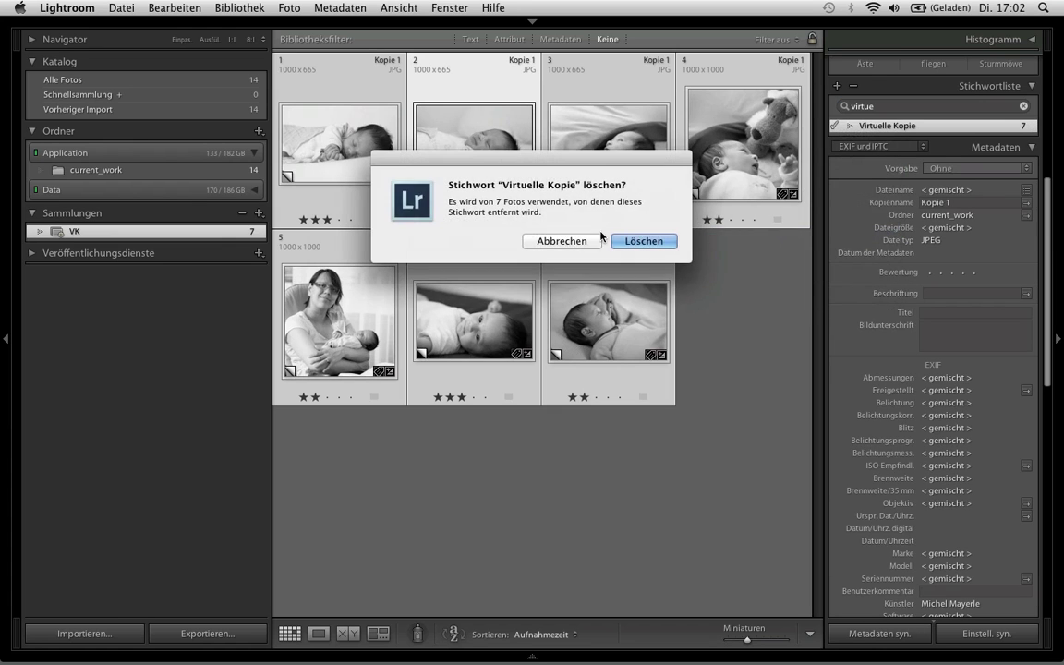
pyautogui.click(636, 242)
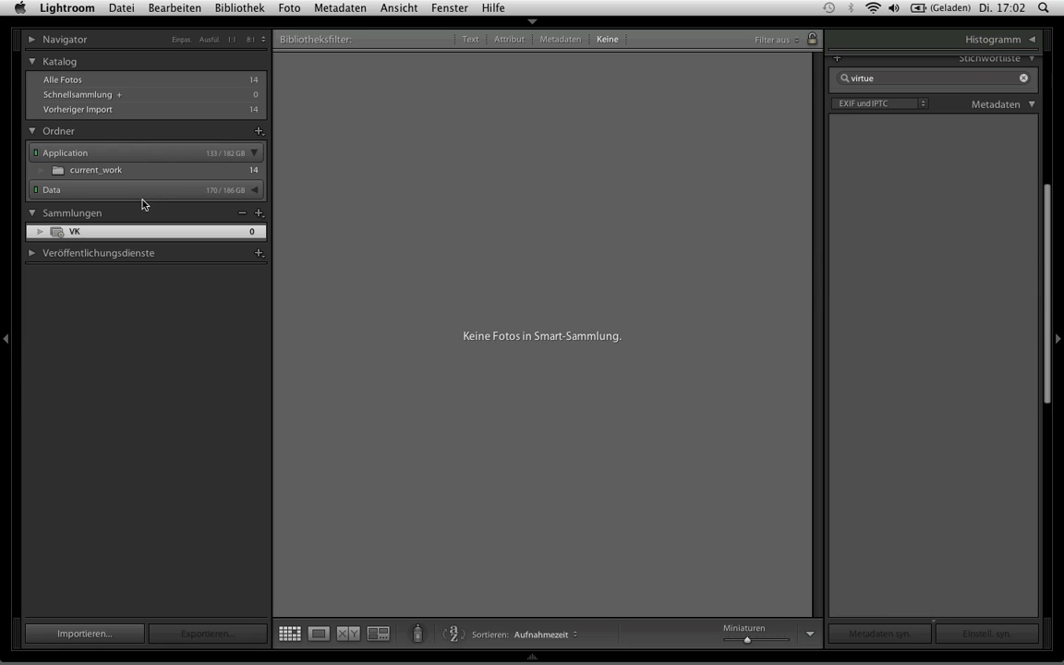
pyautogui.click(106, 170)
pyautogui.press('super+d')
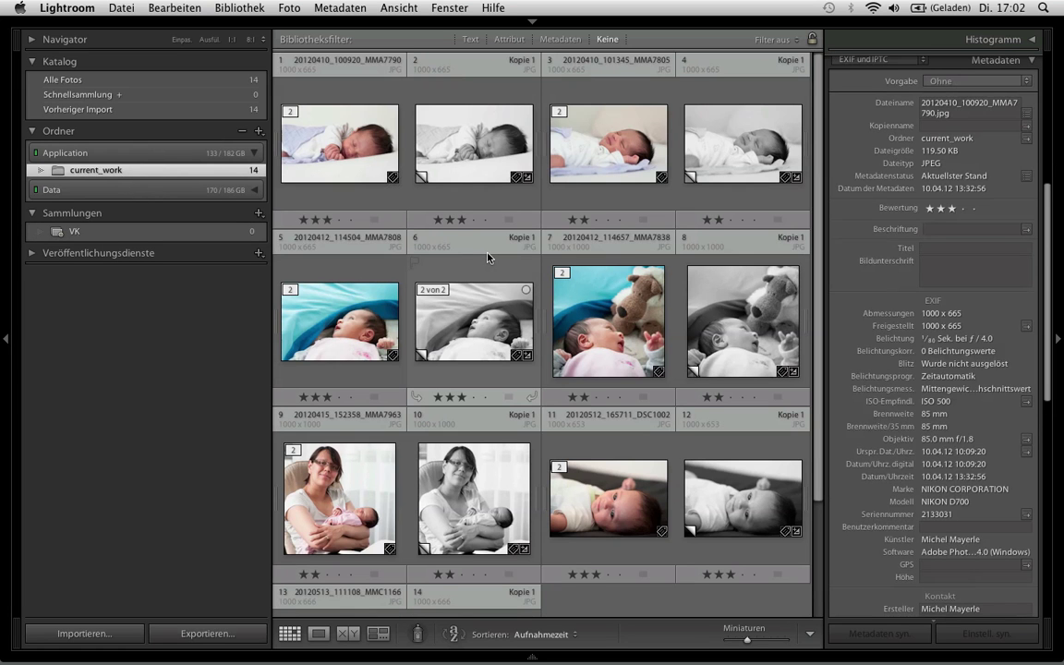
# Change VK's rule to 'Name der Kopie ist nicht leer' and save the collection.
pyautogui.doubleClick(53, 230)
pyautogui.click(268, 186)
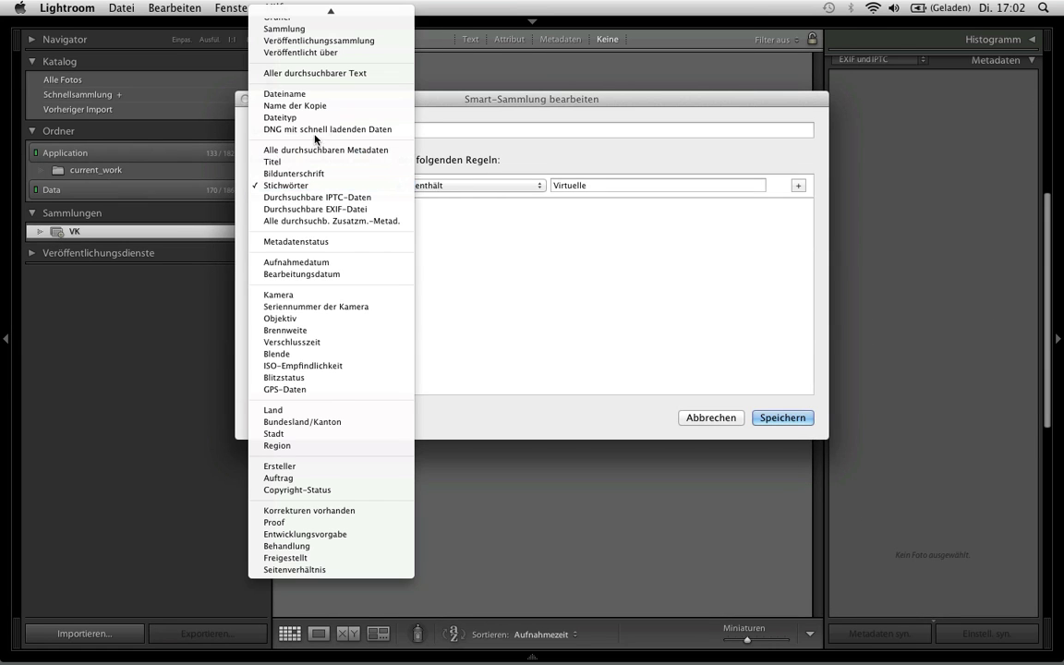
pyautogui.click(294, 107)
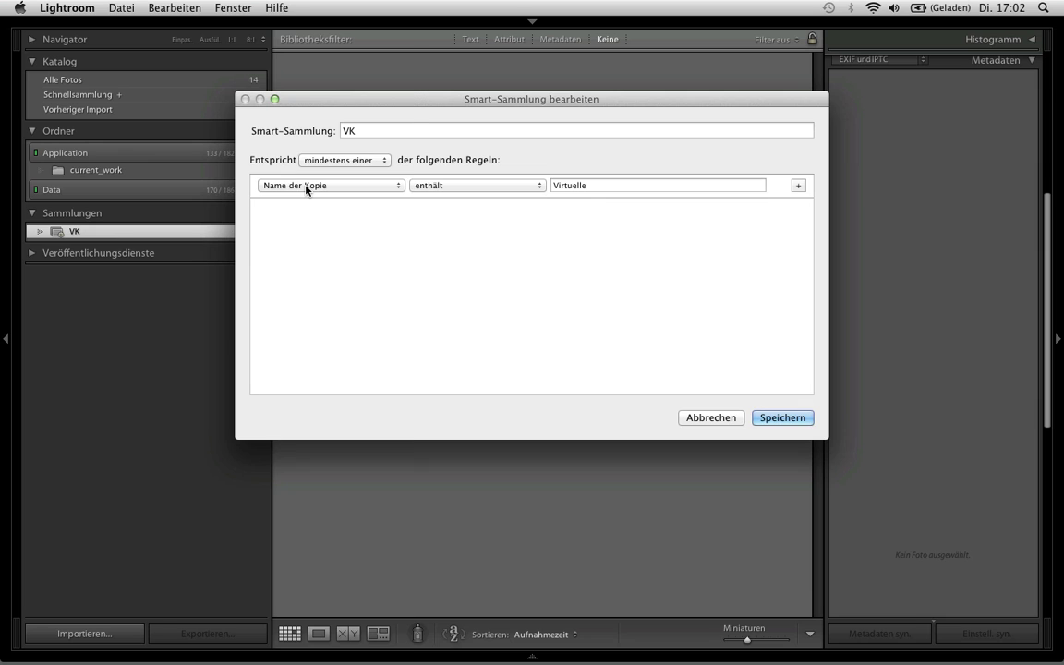
pyautogui.click(307, 186)
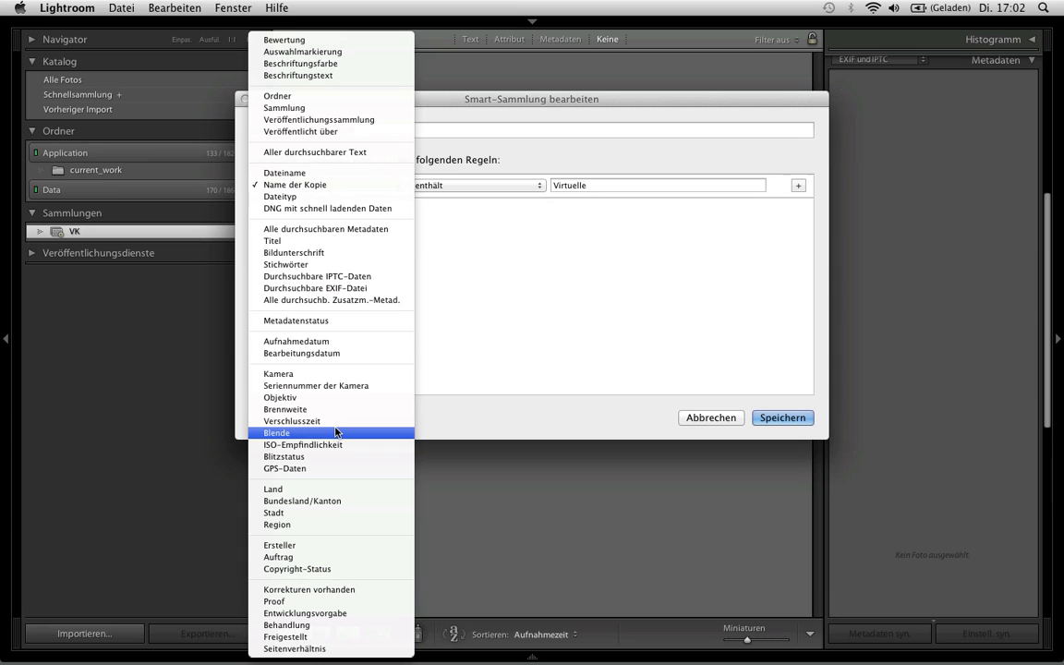
pyautogui.click(332, 197)
pyautogui.click(625, 188)
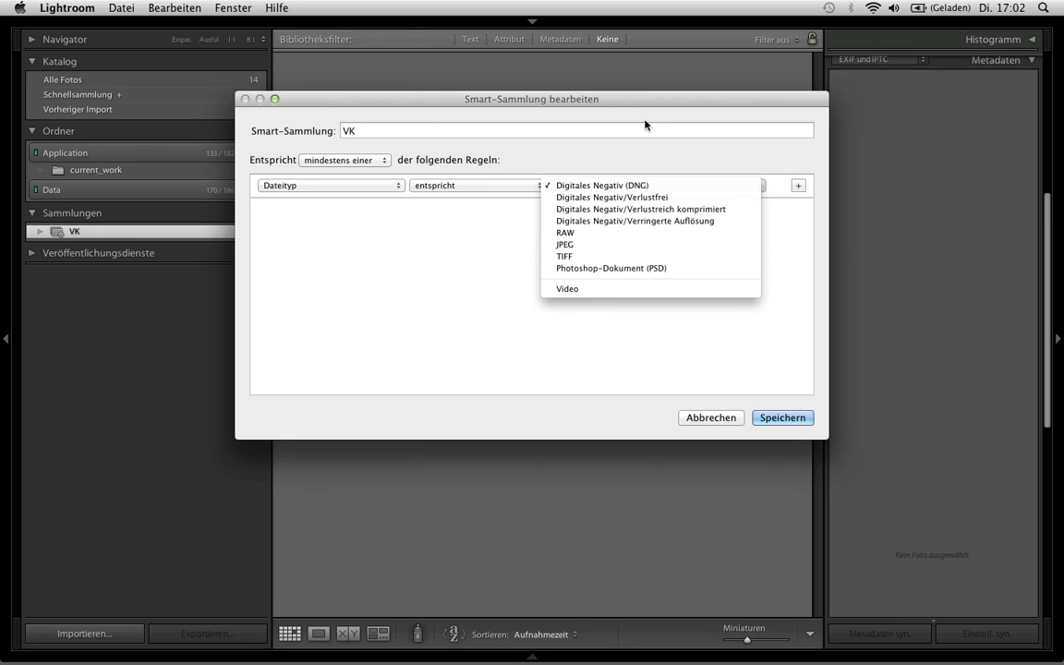
pyautogui.click(582, 81)
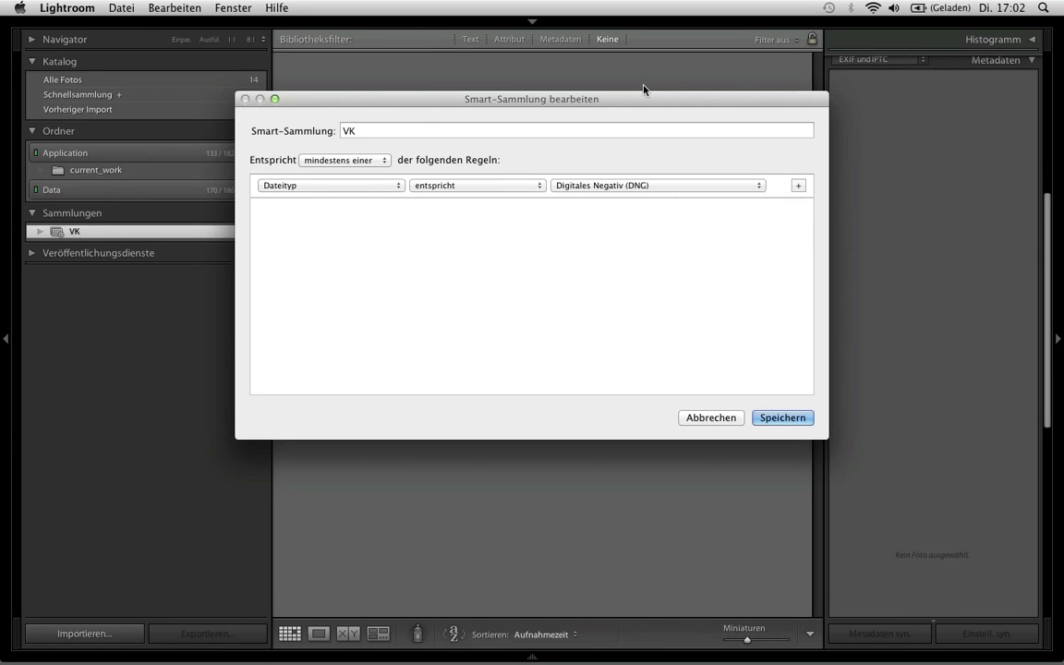
pyautogui.click(332, 186)
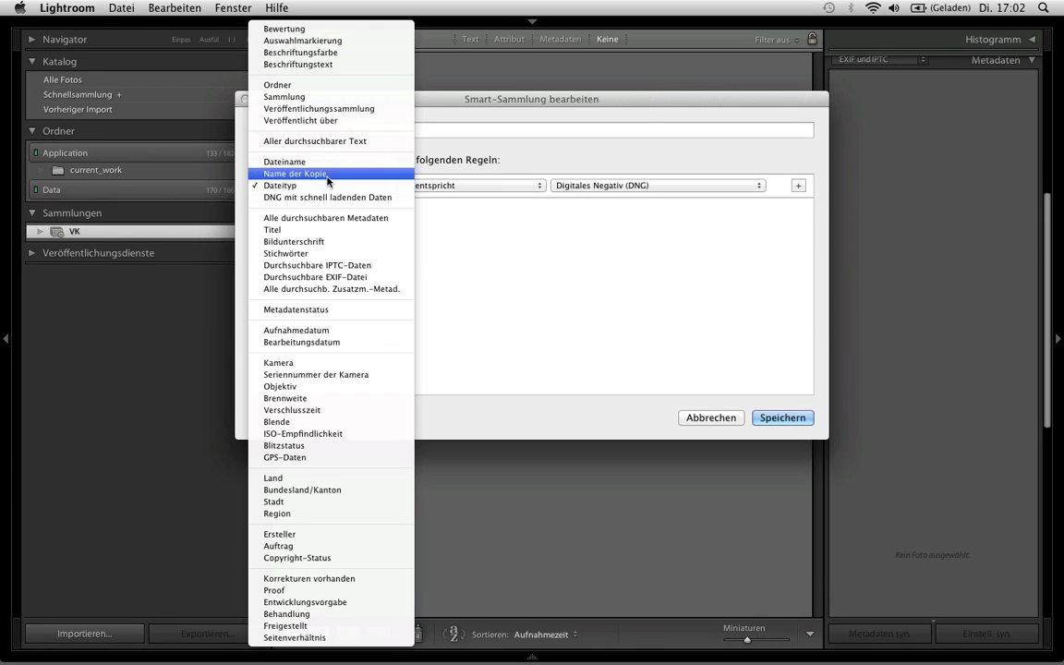
pyautogui.click(328, 173)
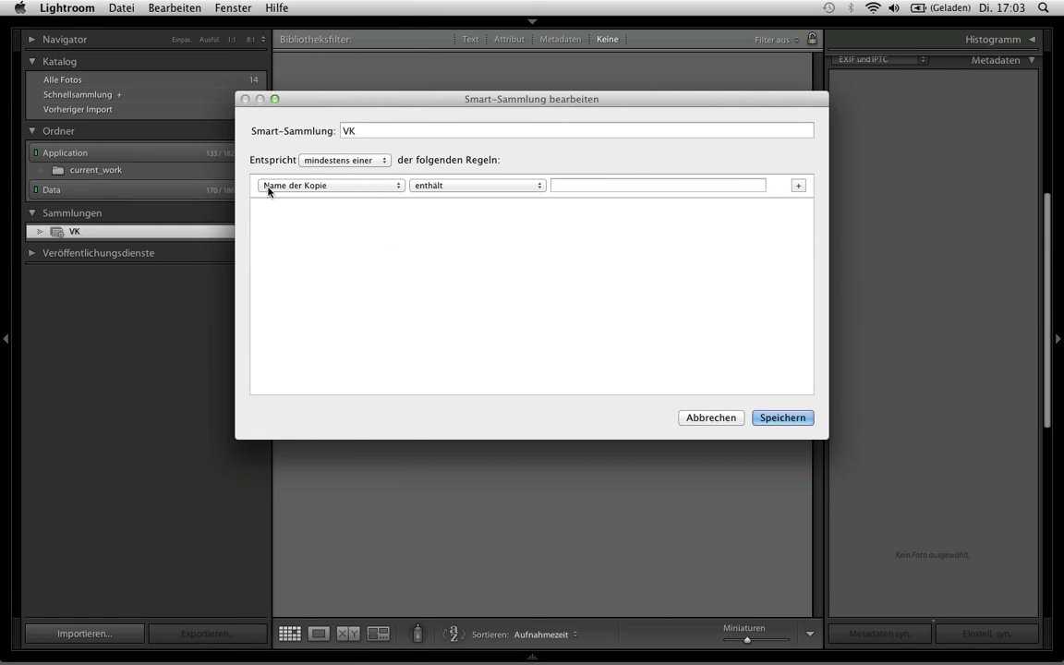
pyautogui.click(432, 187)
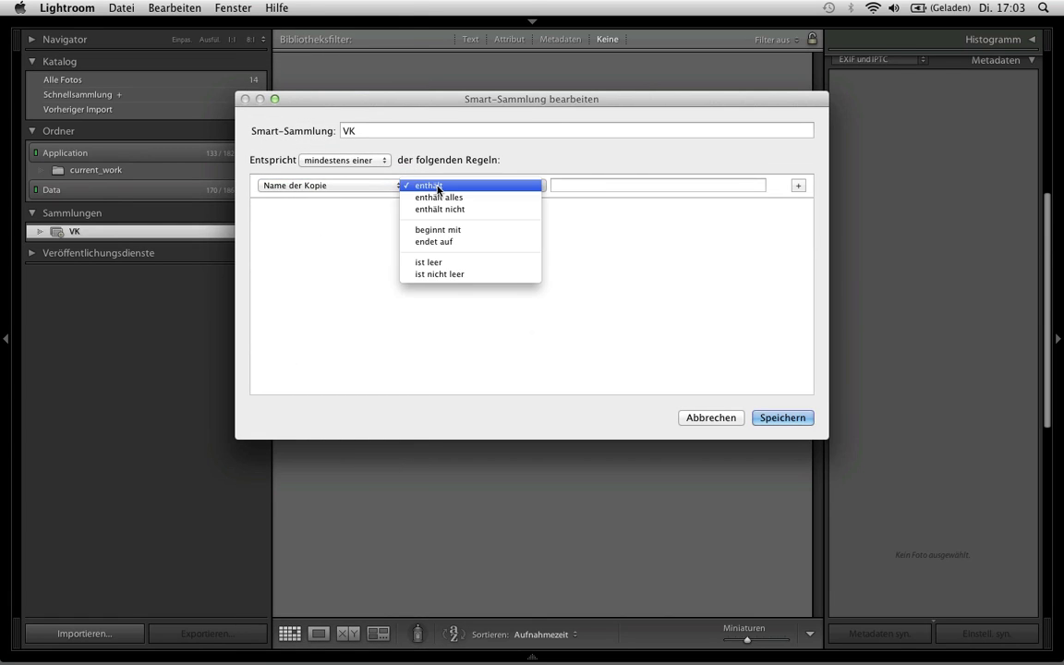
pyautogui.click(451, 274)
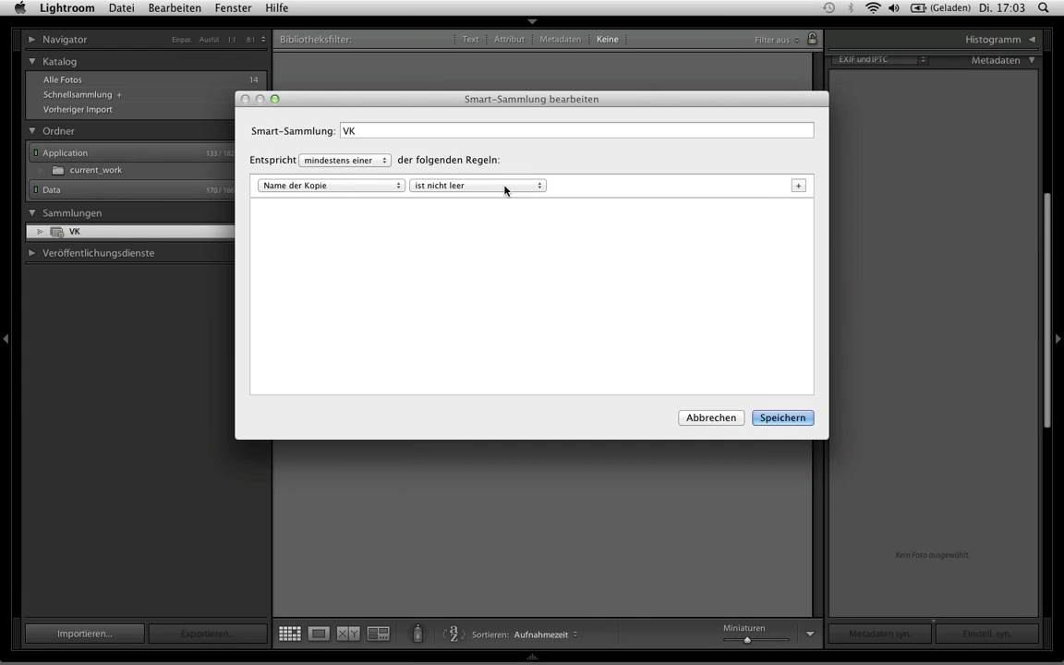
pyautogui.click(768, 417)
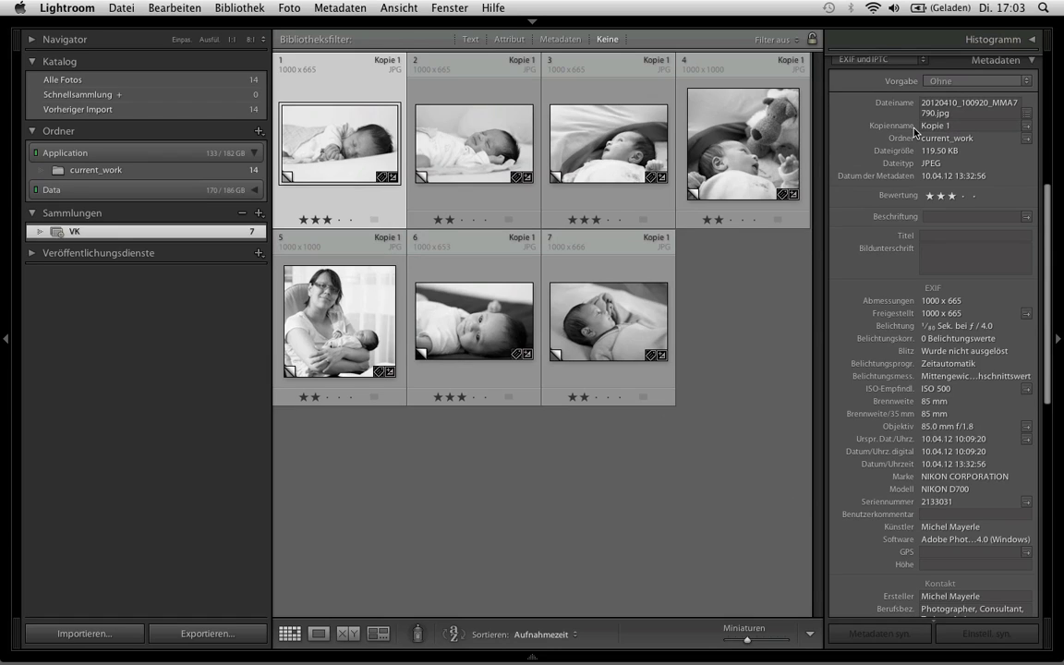
pyautogui.click(517, 94)
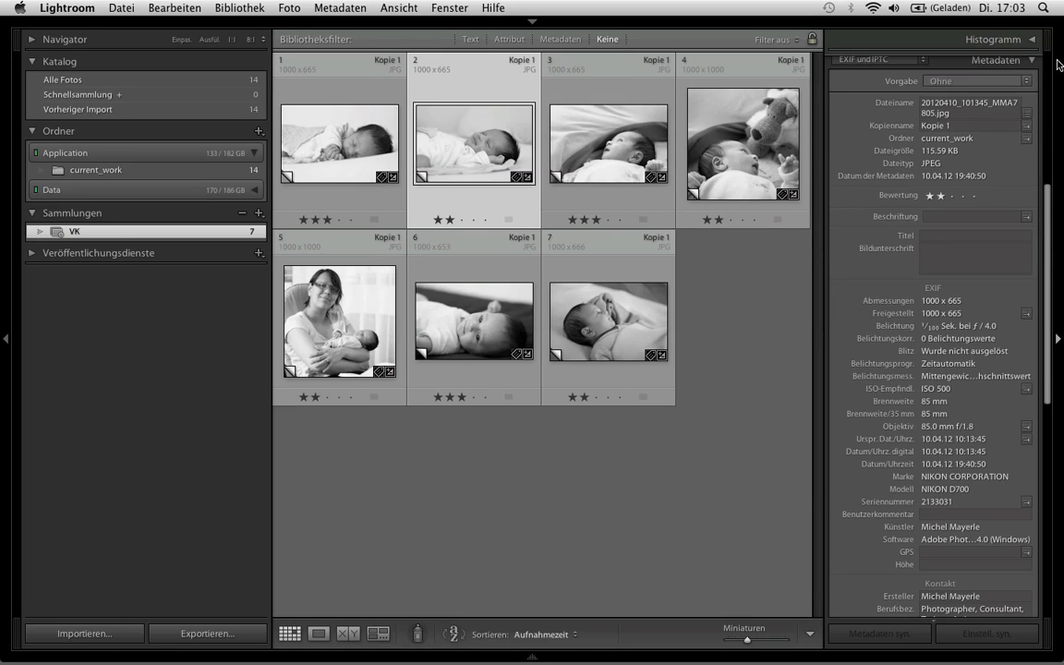
pyautogui.click(953, 128)
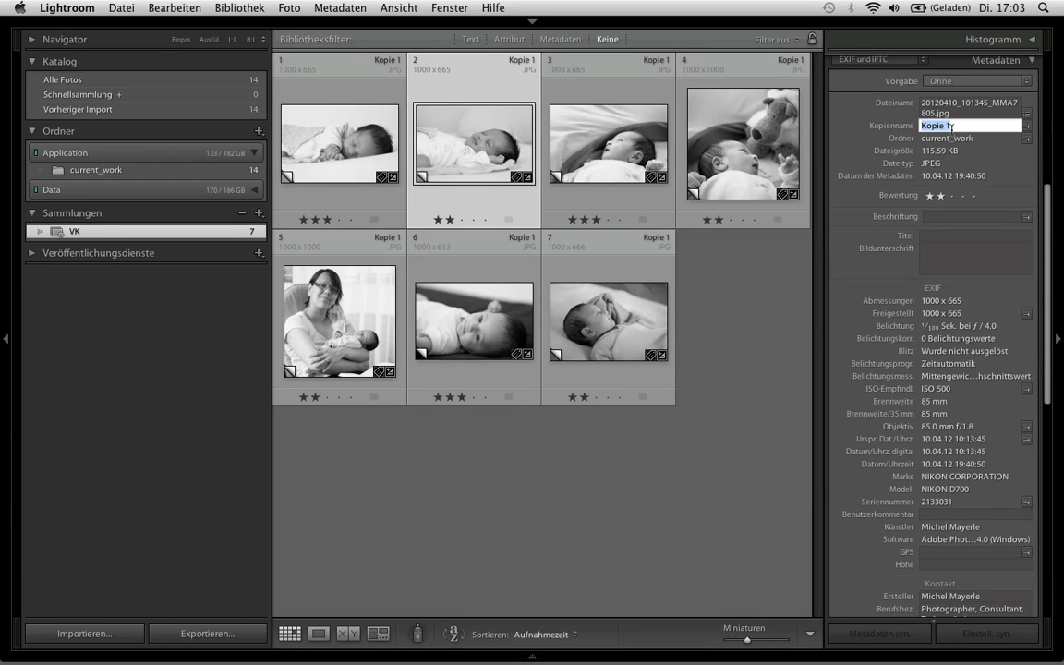
pyautogui.press('Return')
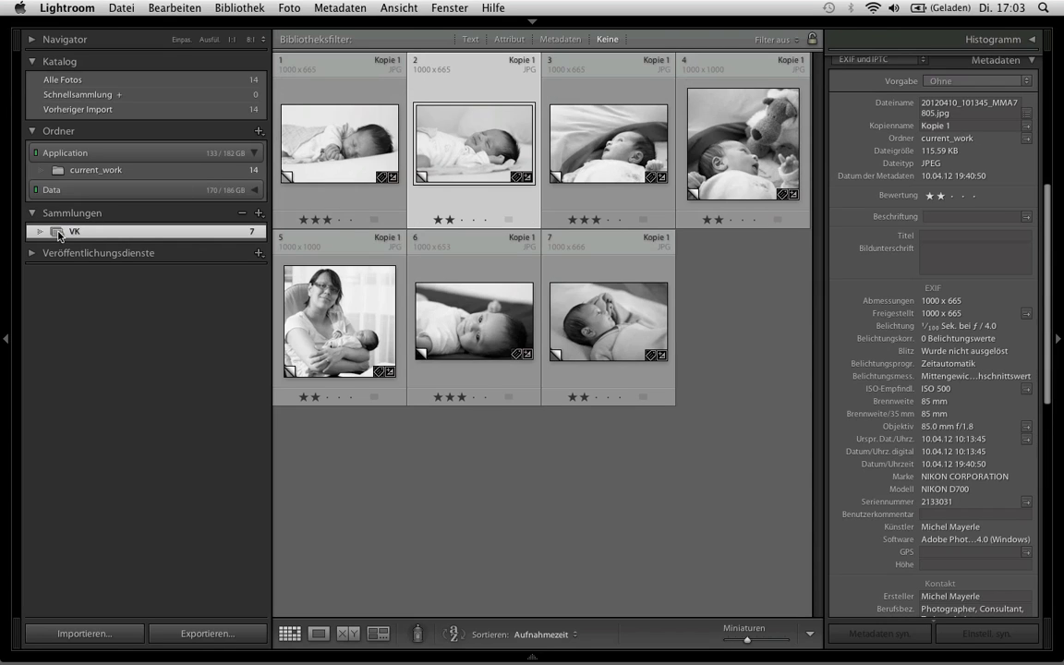
# Add a second VK rule, 'Ordner enthält current', and save it.
pyautogui.doubleClick(57, 233)
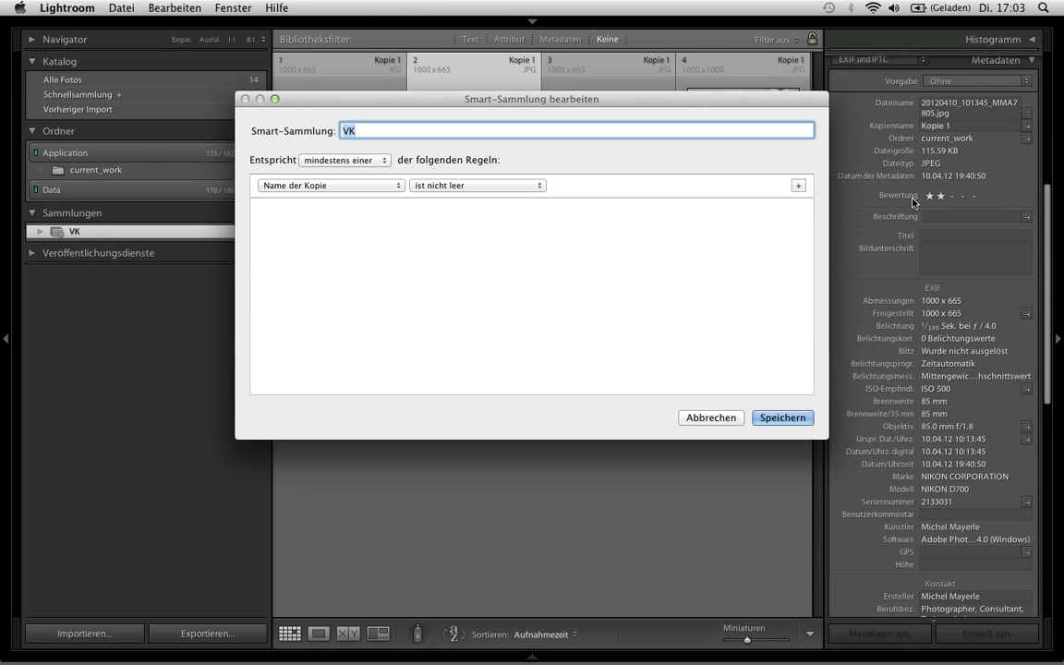
pyautogui.click(798, 186)
pyautogui.click(331, 210)
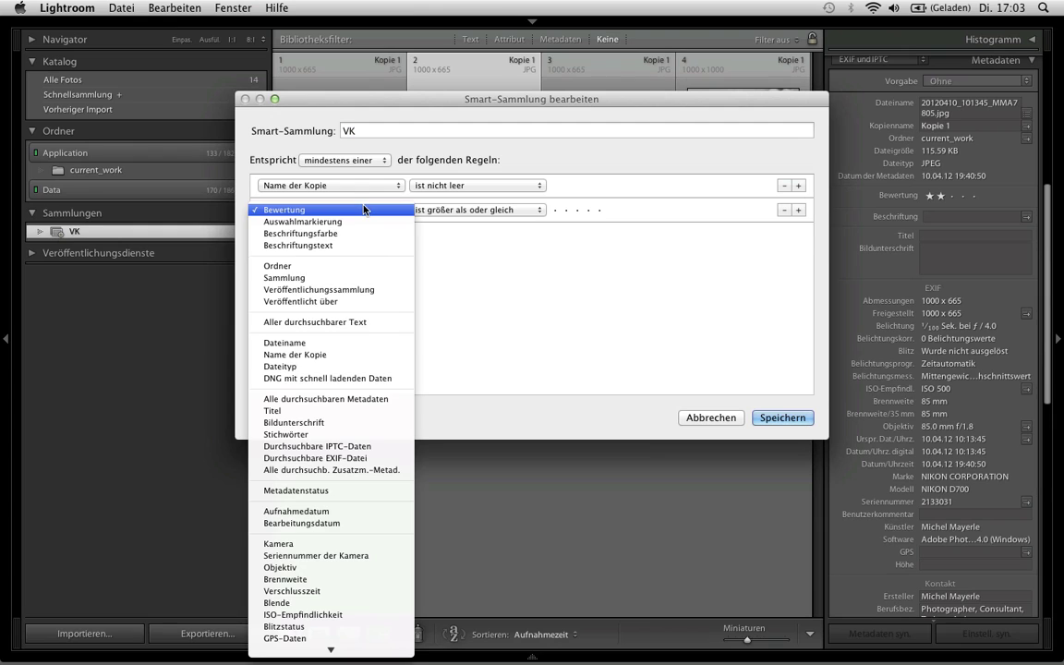
pyautogui.click(331, 266)
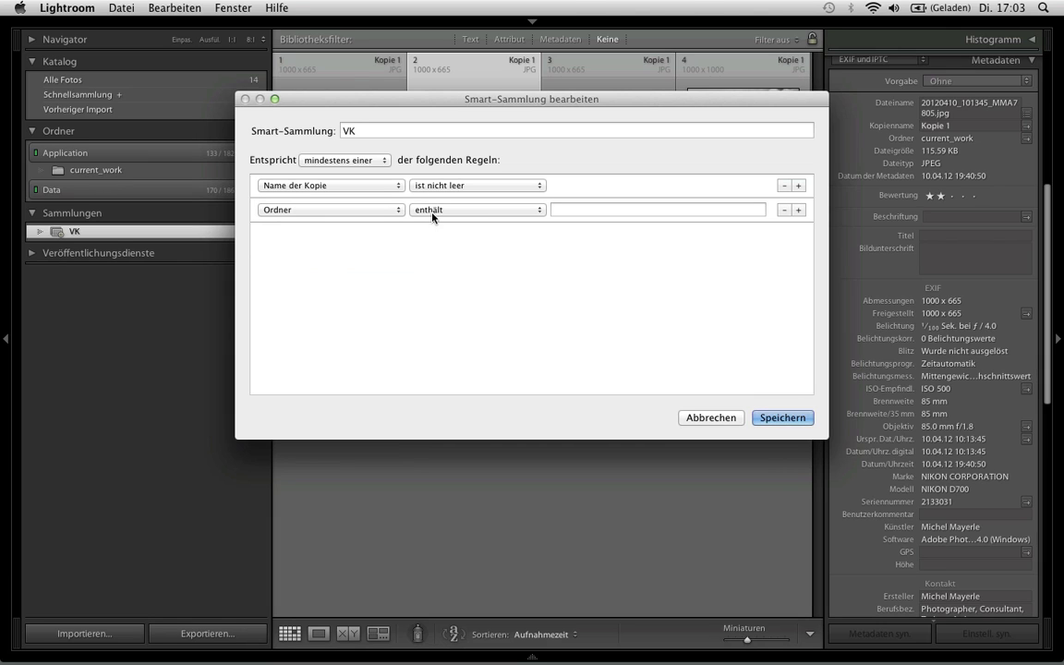
pyautogui.click(650, 211)
pyautogui.write('curre')
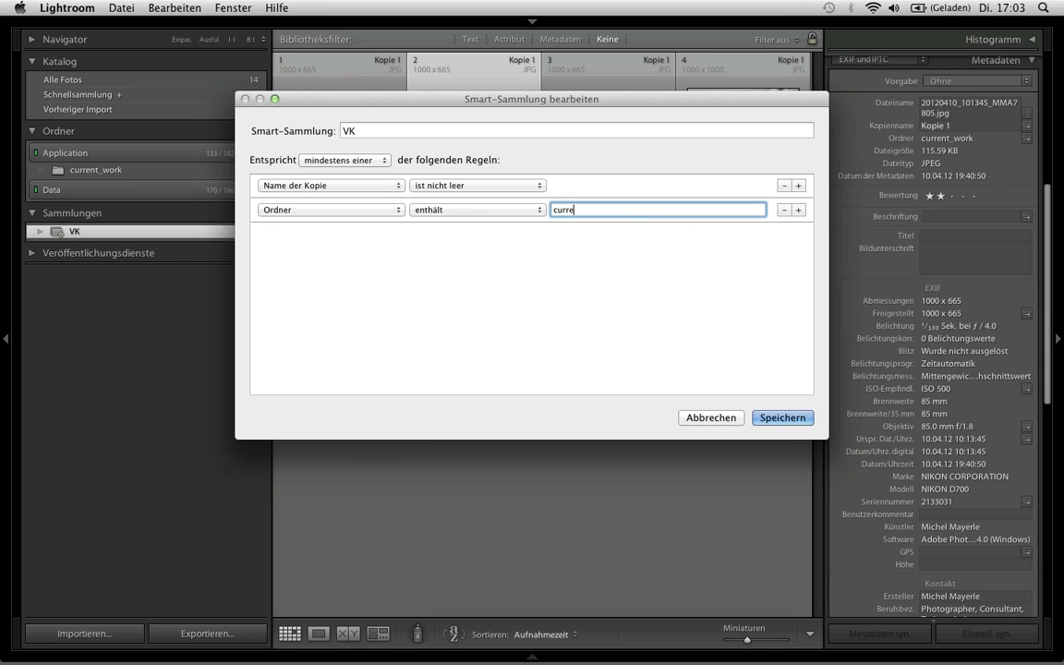
pyautogui.write('nt')
pyautogui.click(787, 418)
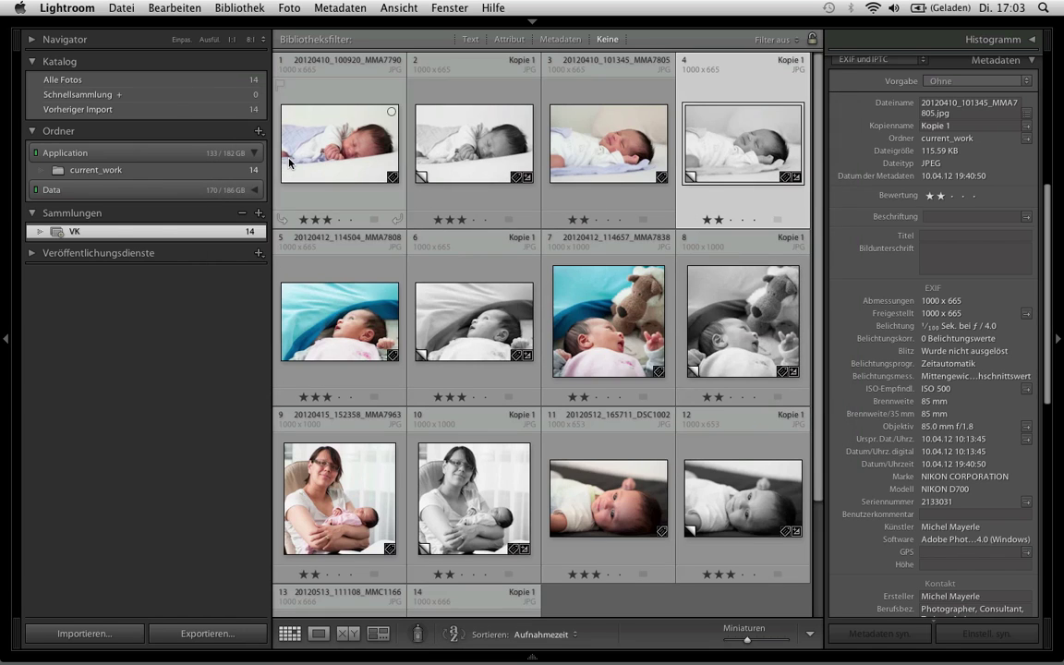
# Set VK to match every rule (Entspricht: jeder) and save.
pyautogui.doubleClick(111, 231)
pyautogui.click(343, 160)
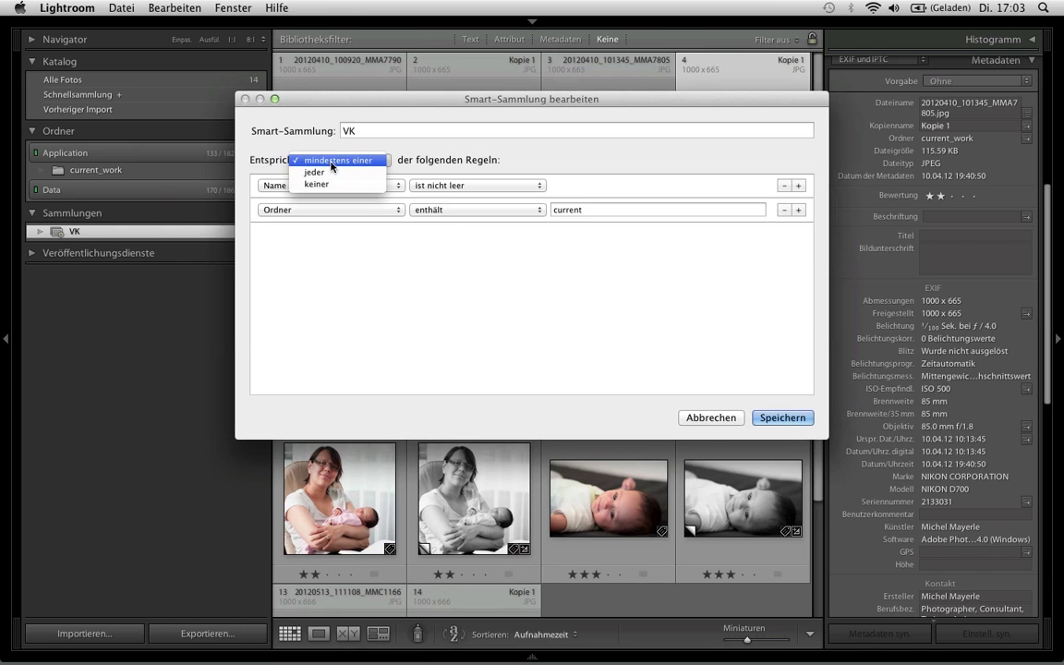
pyautogui.click(323, 166)
pyautogui.press('Return')
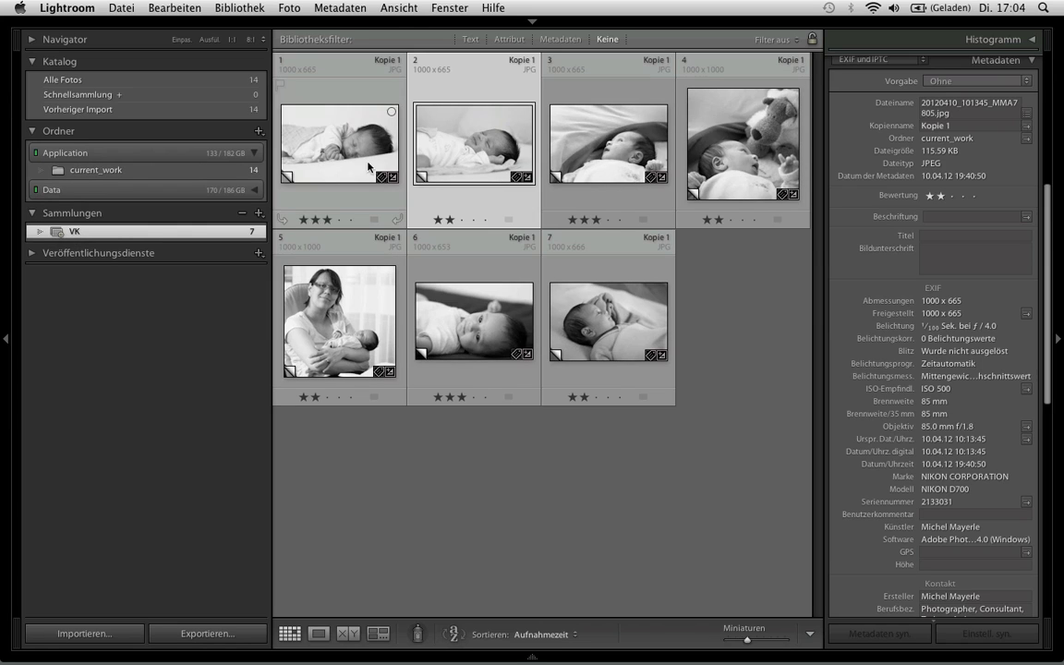
pyautogui.moveTo(472, 143)
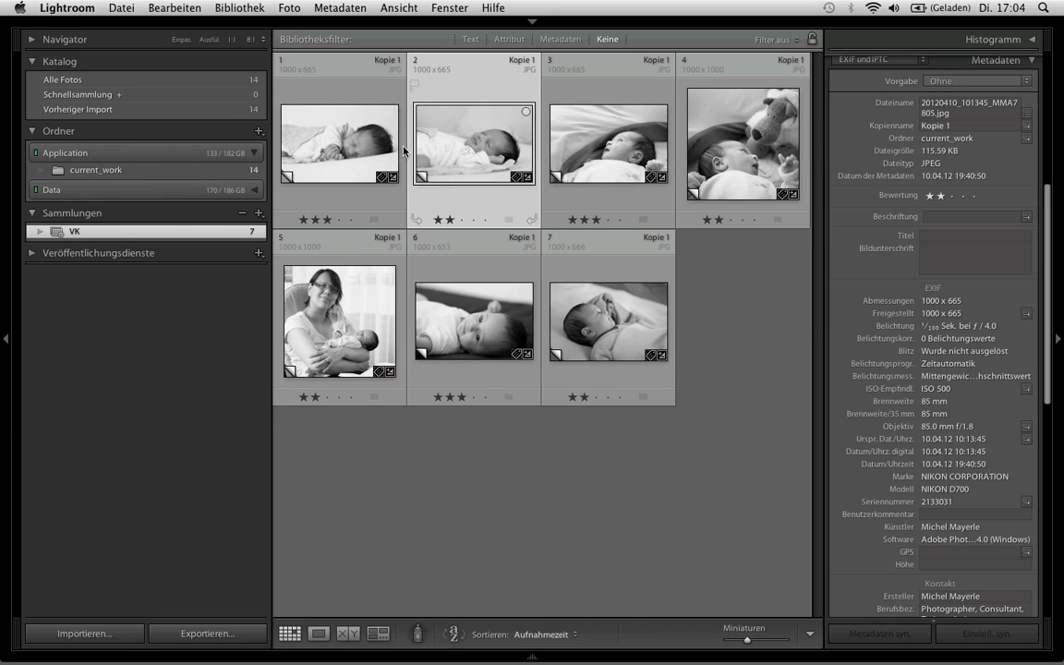
# Filter Alle Fotos by the Attribut filter to show only Virtuelle Kopien.
pyautogui.click(185, 80)
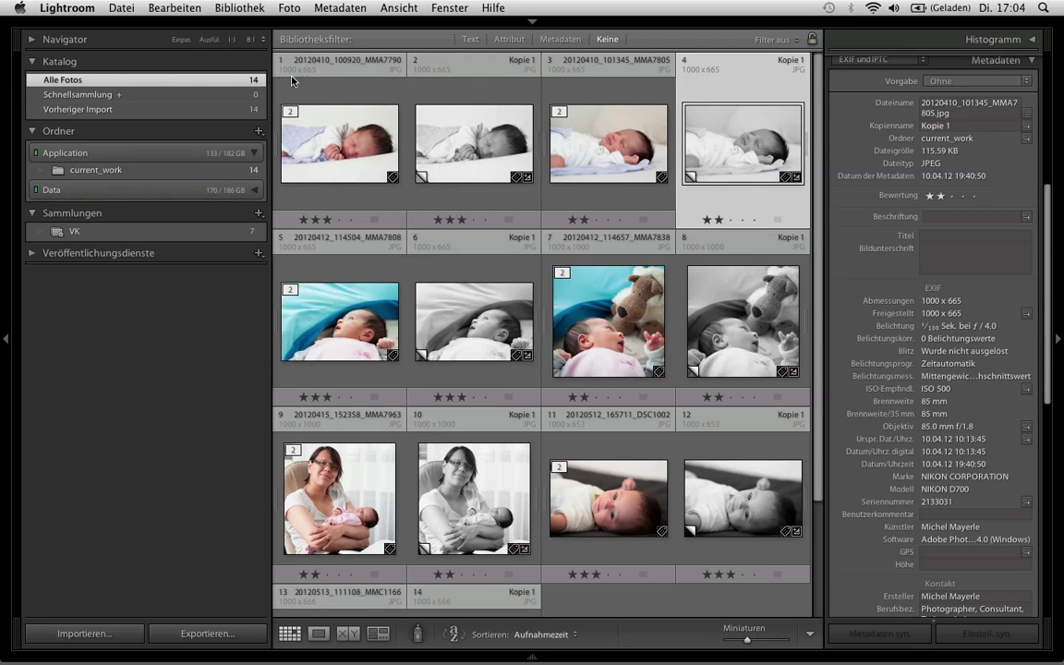
pyautogui.click(507, 39)
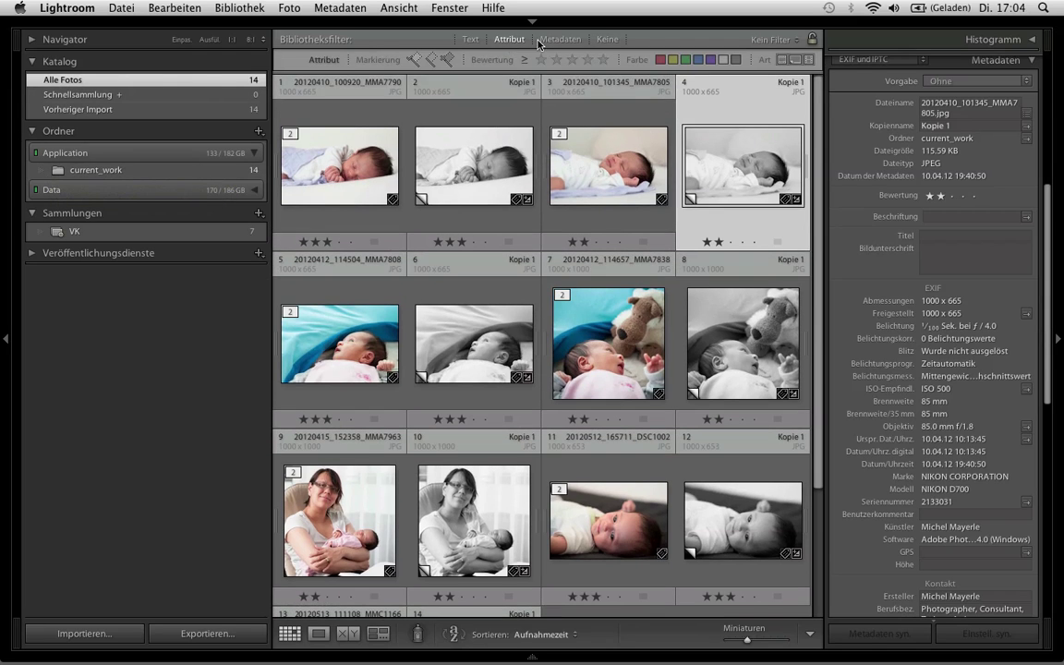
pyautogui.click(794, 60)
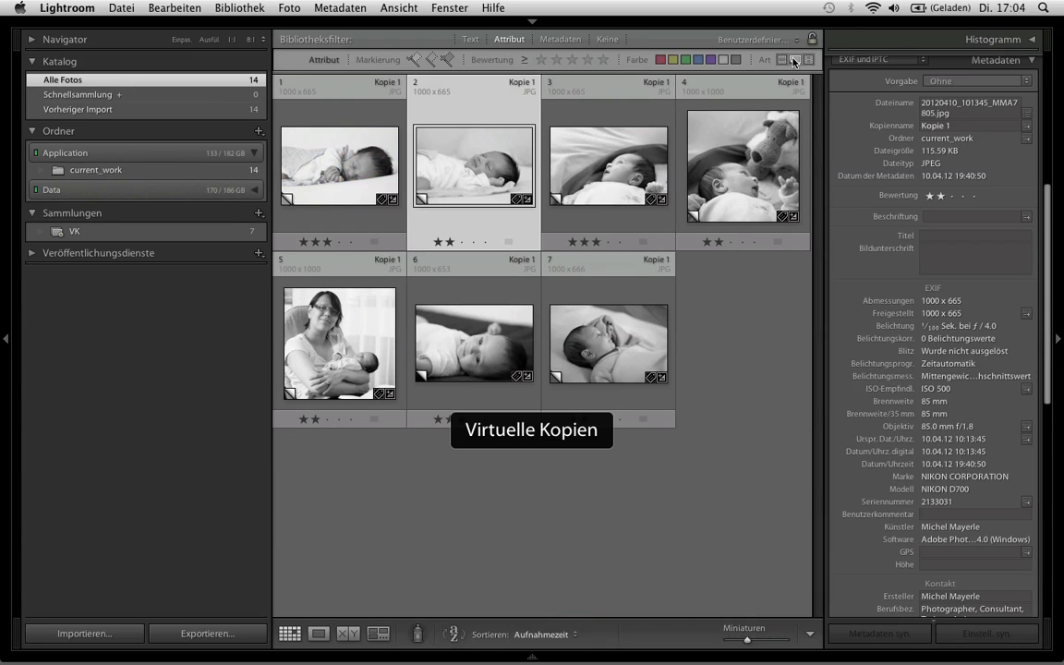